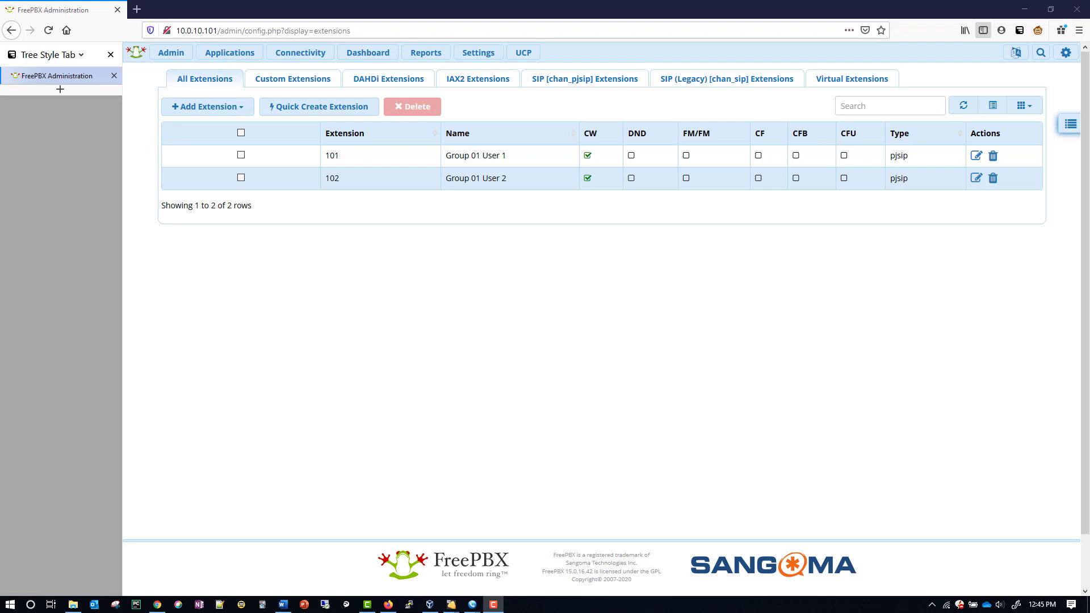
Step: Start adding a new SIP (chan_pjsip) trunk from Connectivity > Trunks
left_click(297, 53)
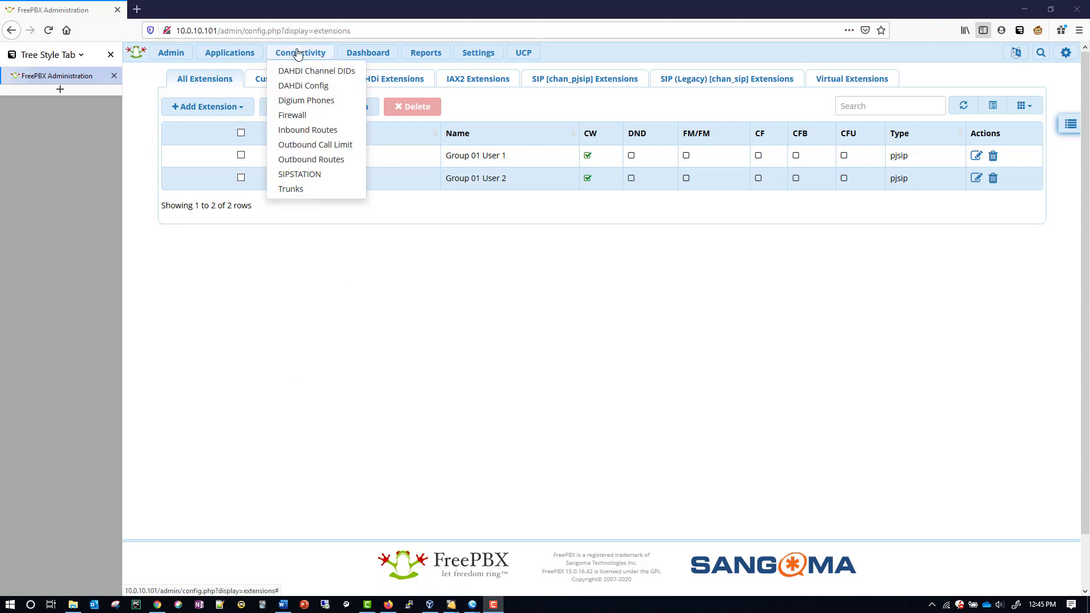
left_click(291, 189)
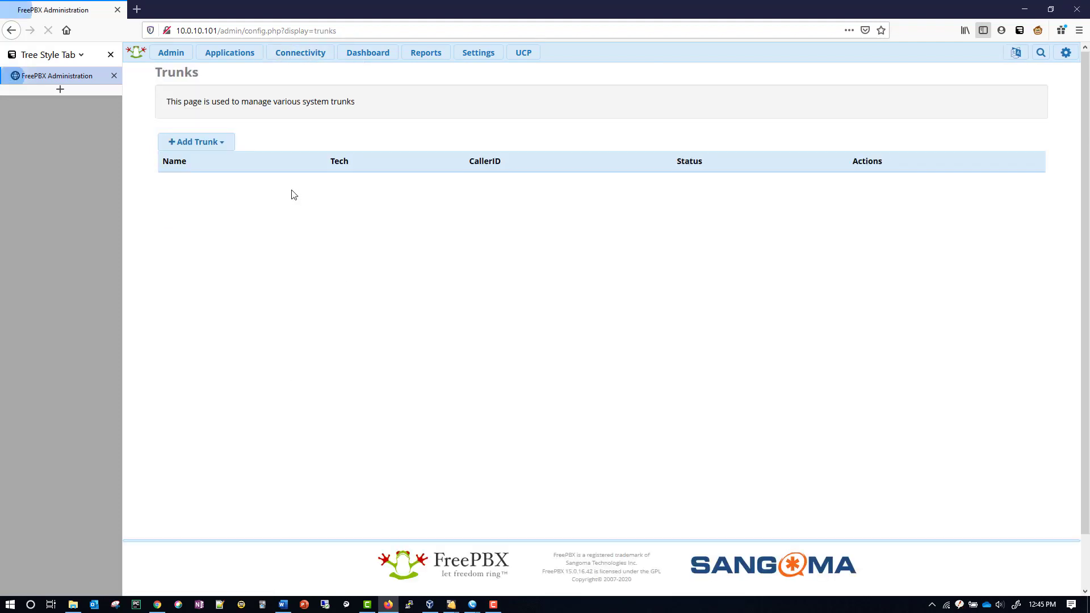
left_click(200, 152)
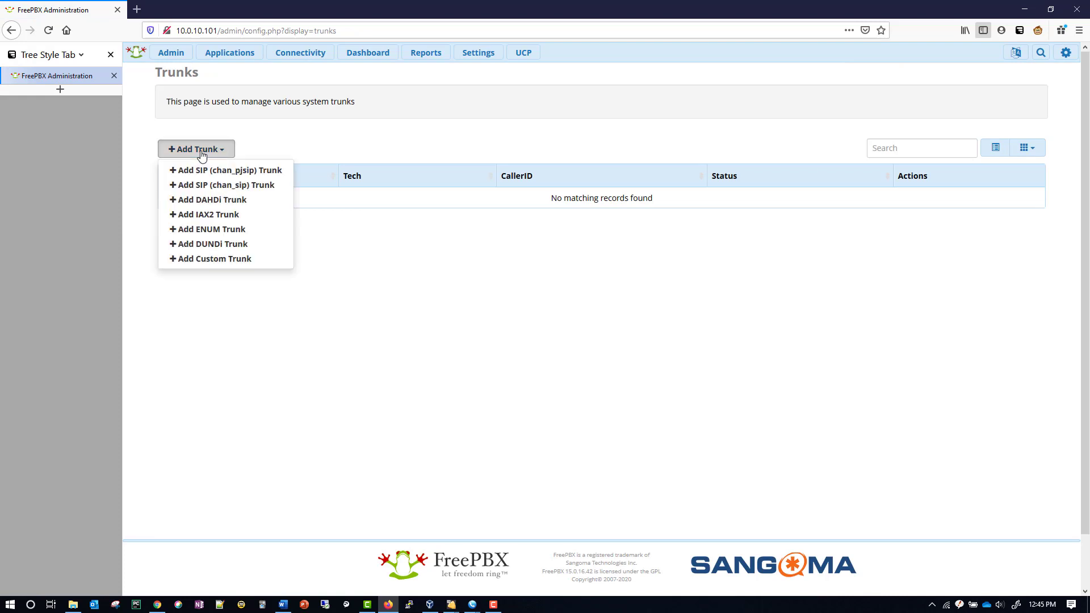
left_click(244, 177)
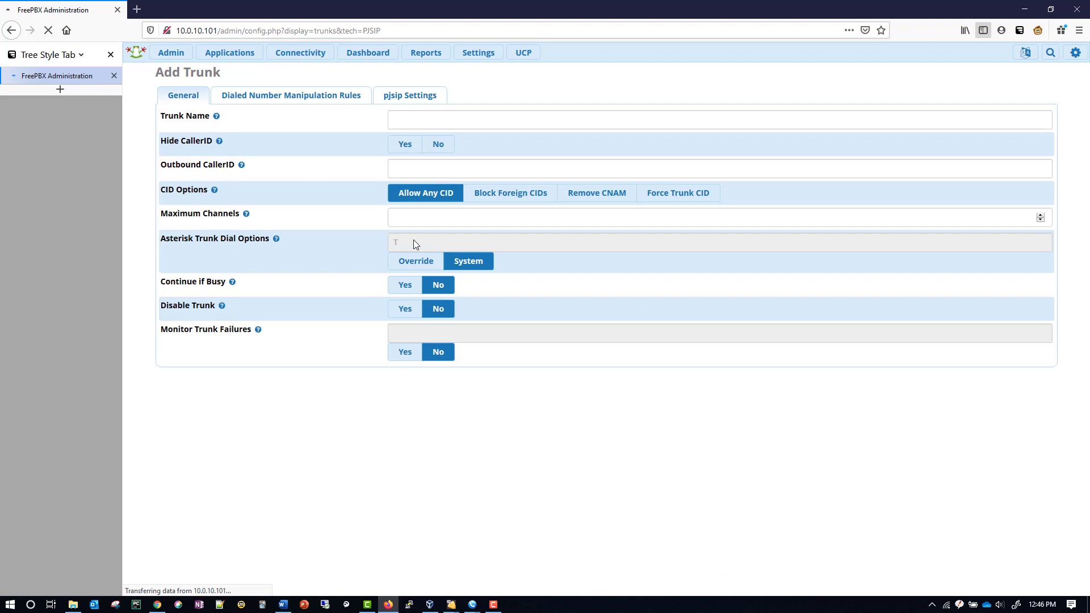
Step: Name the trunk Trunk_01_02 by filling the pasted template's placeholders
left_click(415, 117)
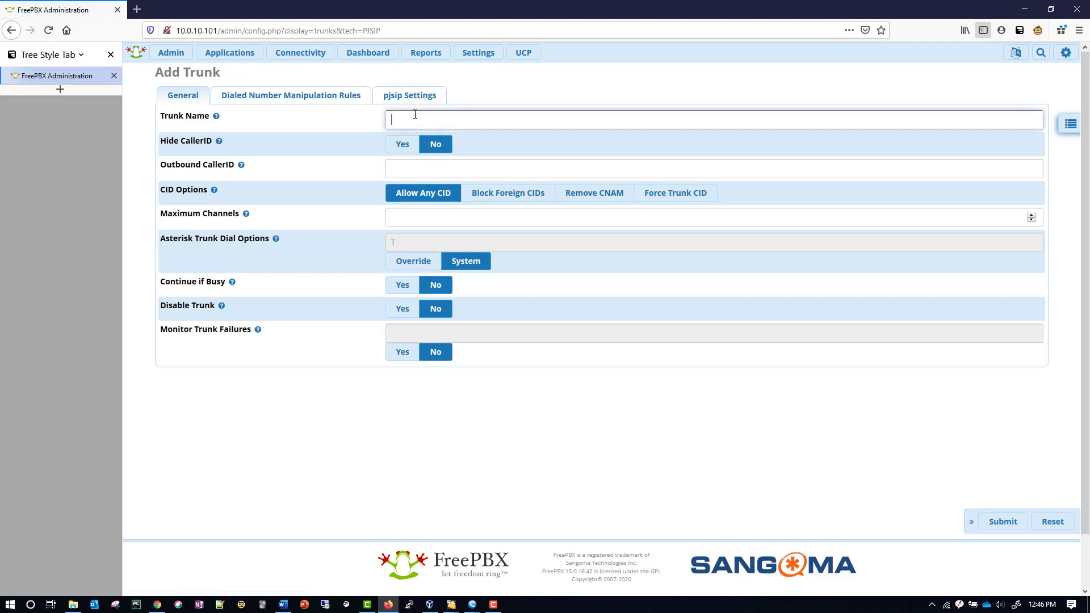
type("Trunk_OO_EE")
left_click_drag(417, 120, 429, 120)
type("01")
left_click_drag(427, 120, 438, 119)
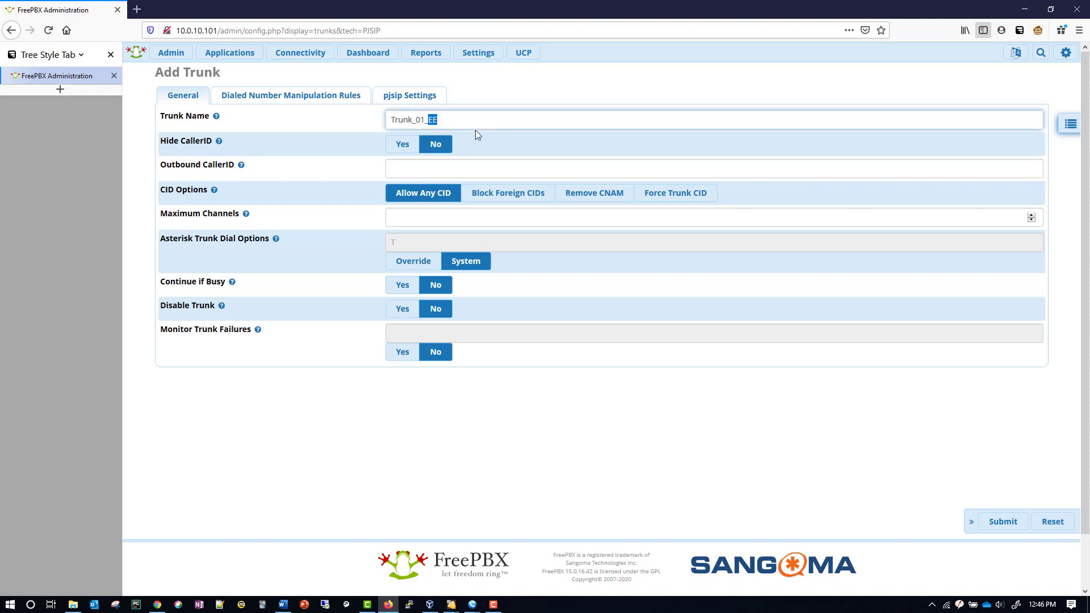
type("02")
left_click(328, 130)
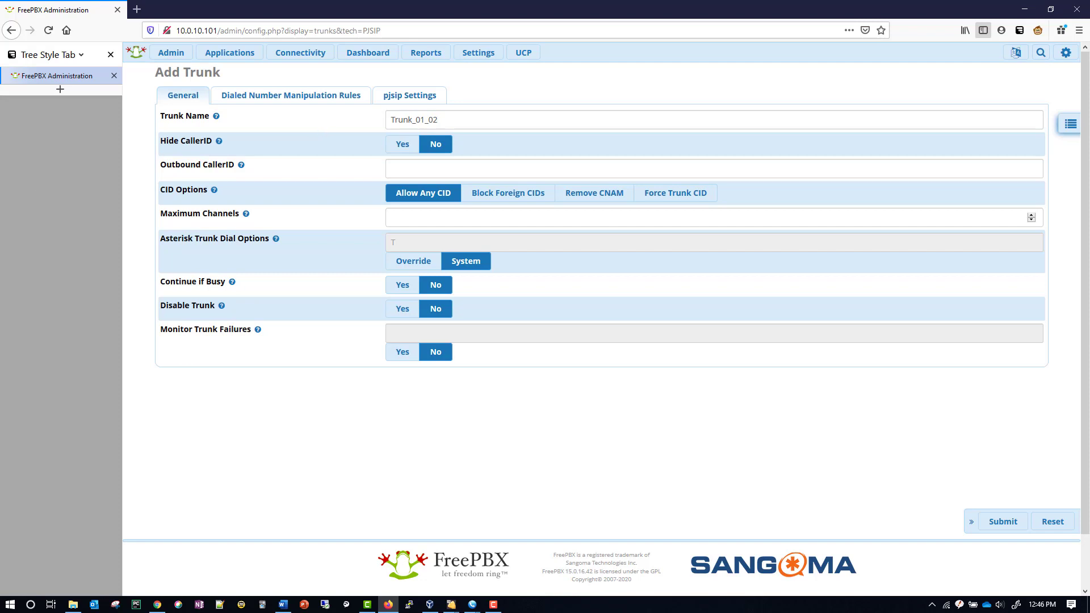
Step: Set the outbound caller ID to "Group 01" with its number from the notes template
key("alt+Tab")
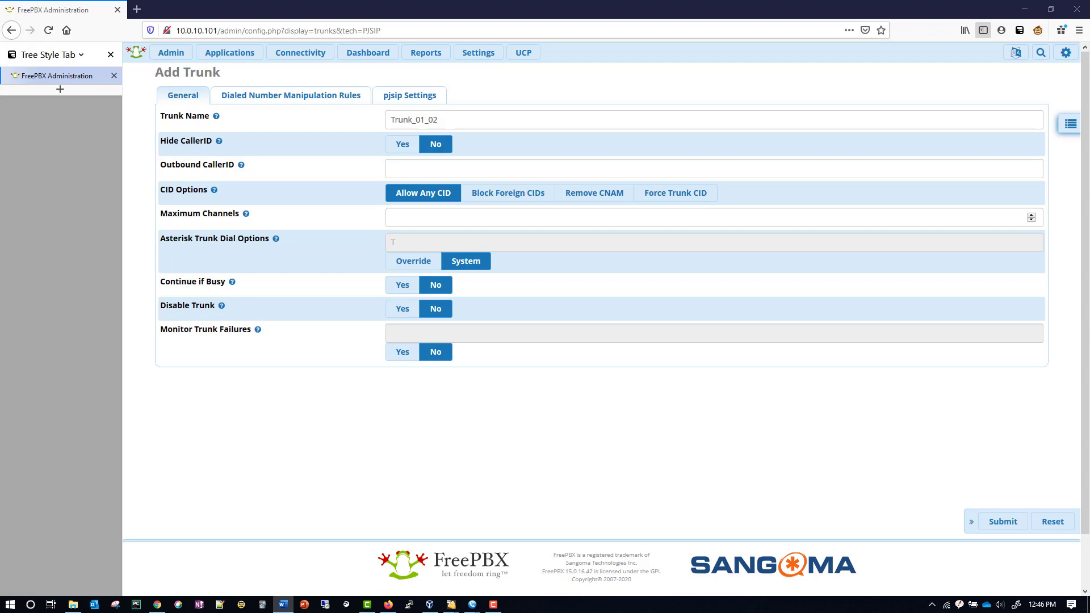
left_click(412, 169)
type("\"Group XX\" <+1555666XX00>")
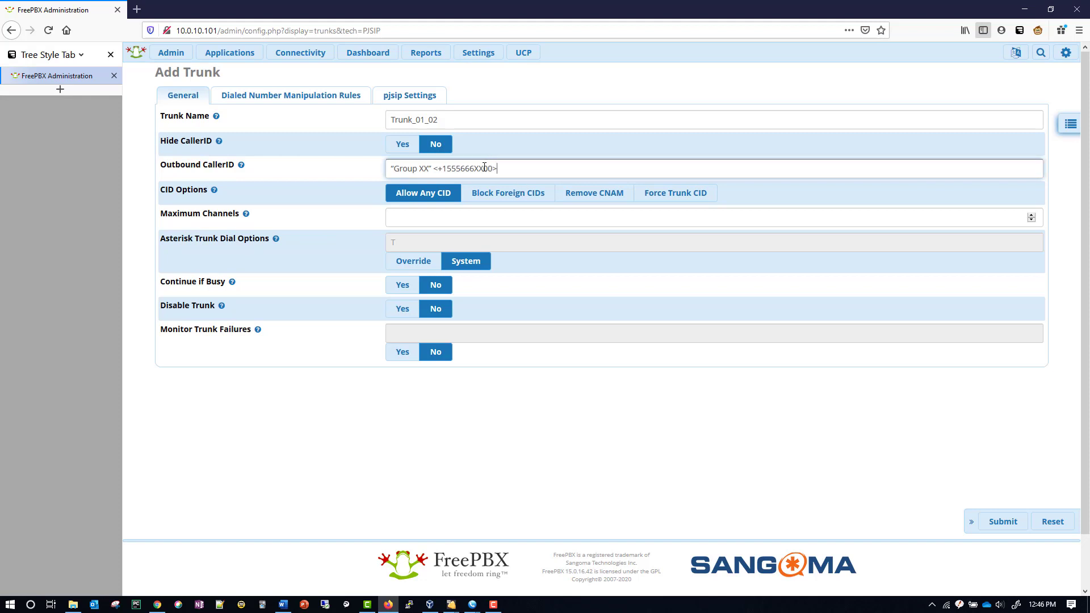
left_click_drag(484, 167, 475, 168)
type("01")
left_click_drag(432, 169, 421, 168)
type("1\" <+1")
left_click(308, 192)
left_click(450, 169)
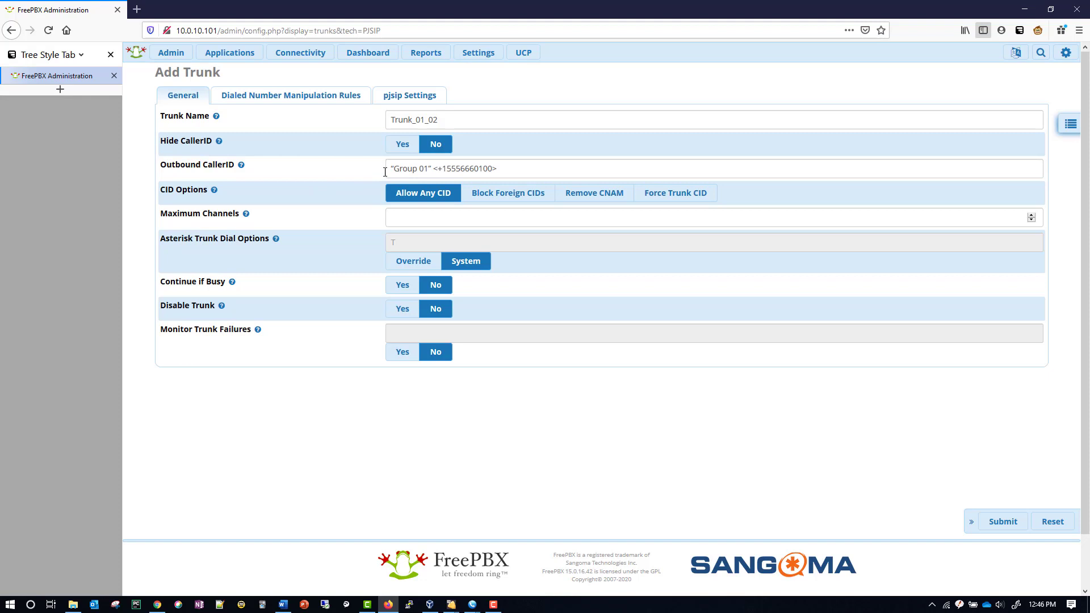
Step: Enter the trunk secret in the pjsip Settings tab
left_click(415, 97)
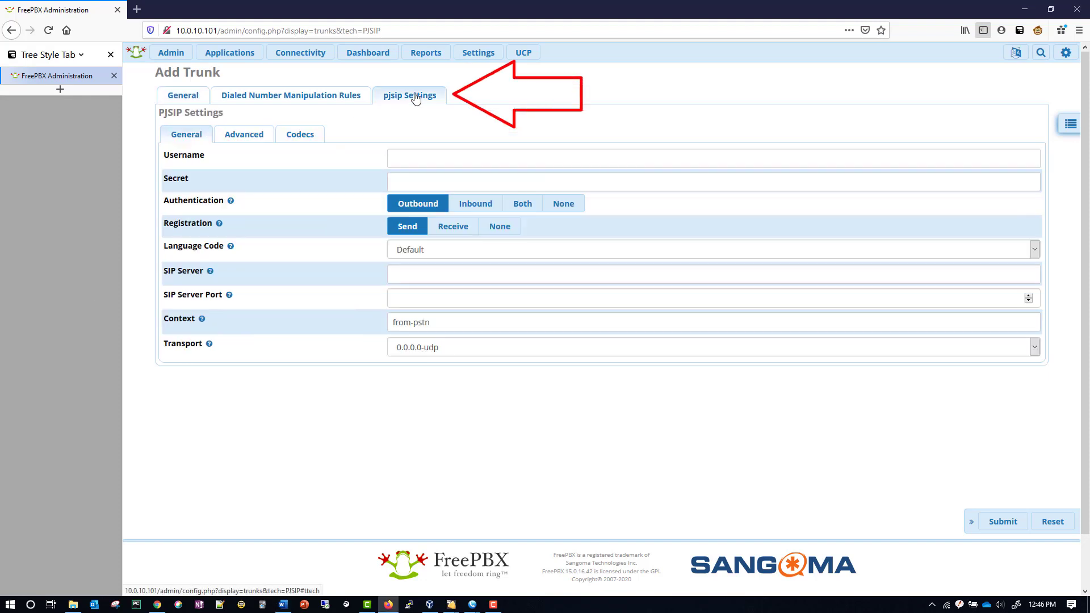
left_click(432, 181)
left_click_drag(411, 182, 433, 180)
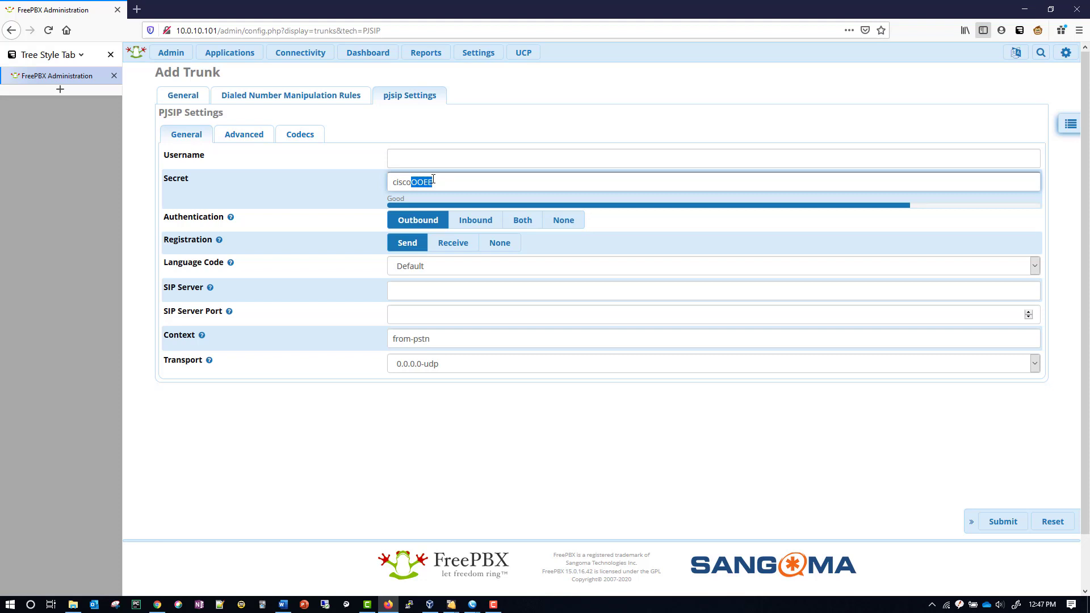
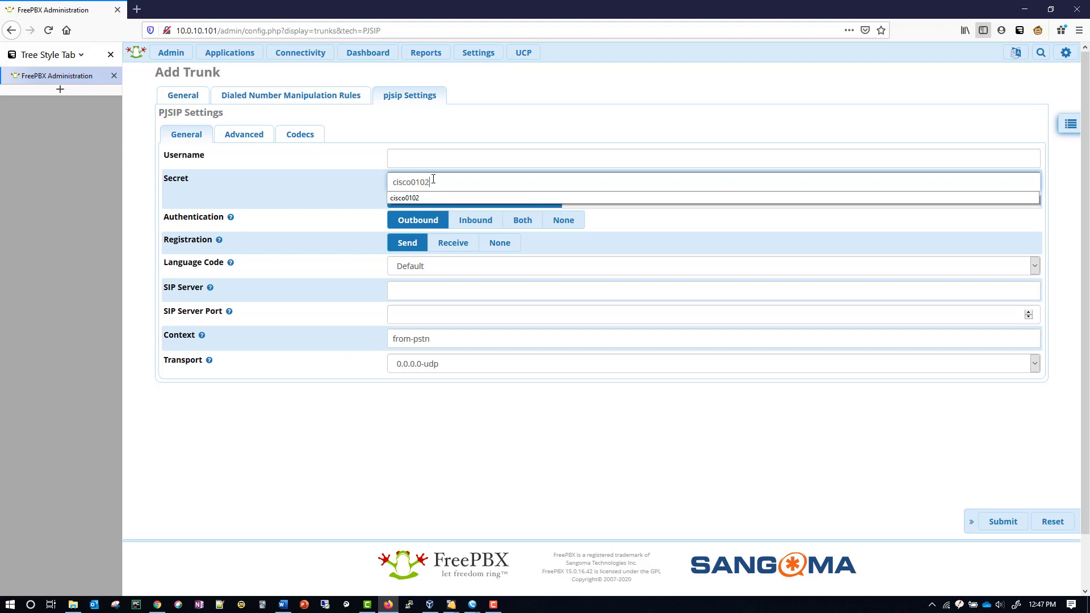
left_click(336, 187)
left_click(414, 180)
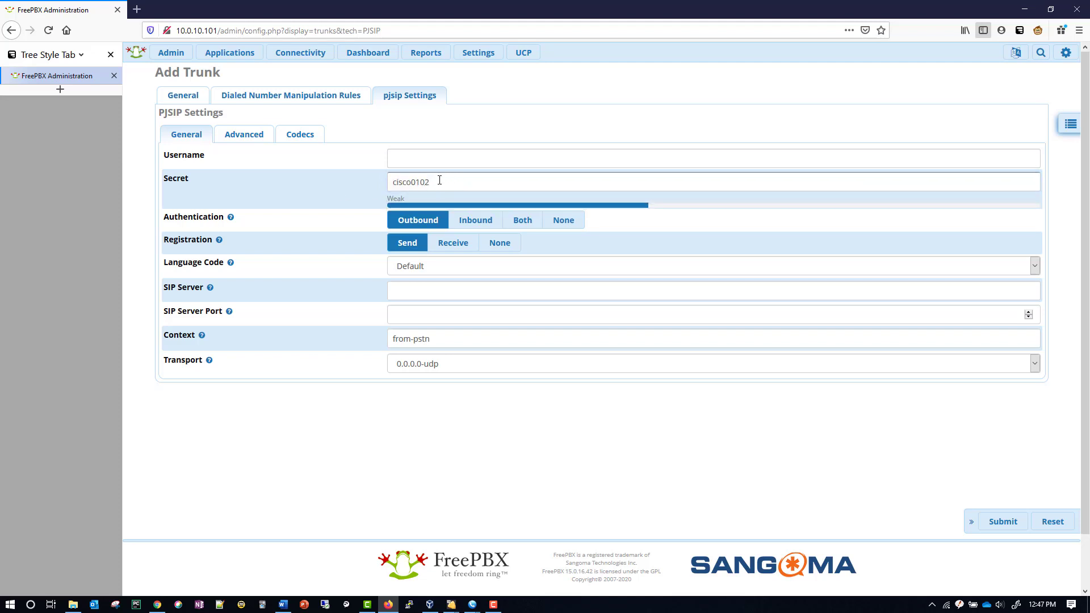
Step: Set Authentication to Both, Registration to None, and SIP Server to 10.0.10.102
left_click(522, 222)
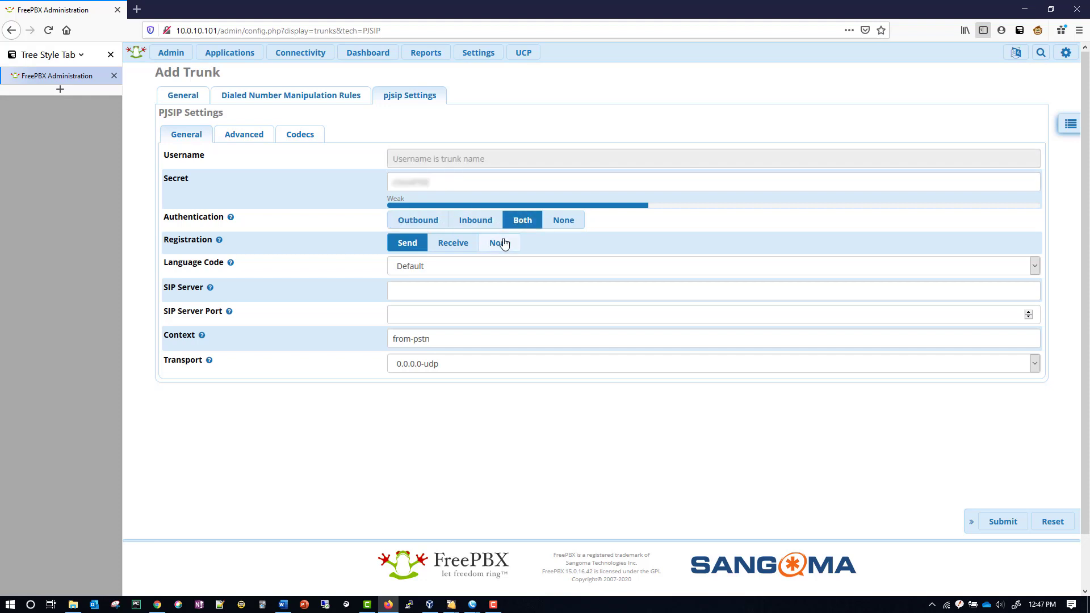
left_click(504, 243)
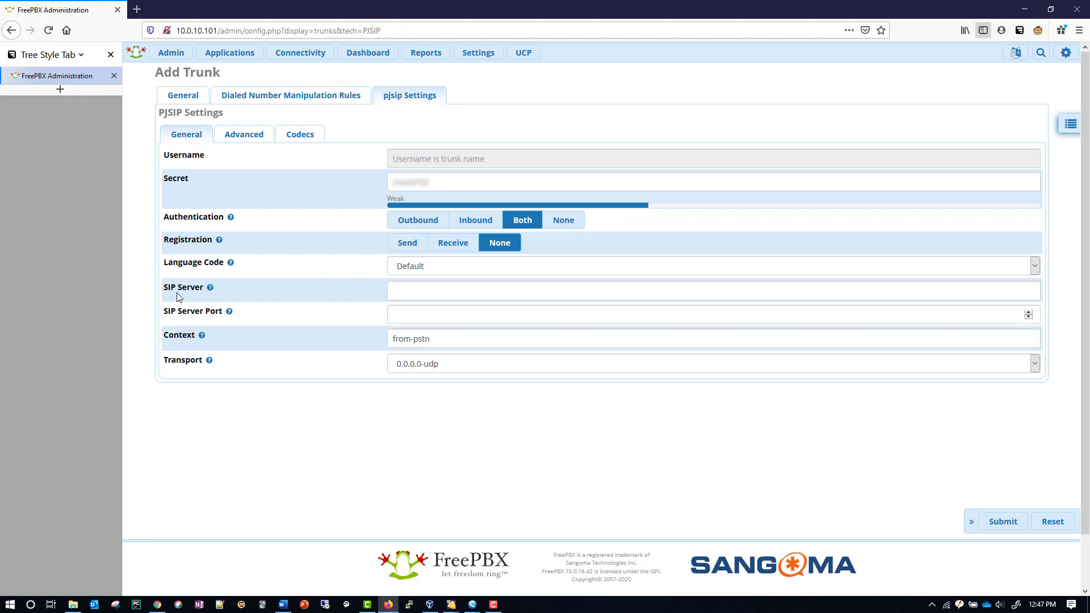
left_click(420, 293)
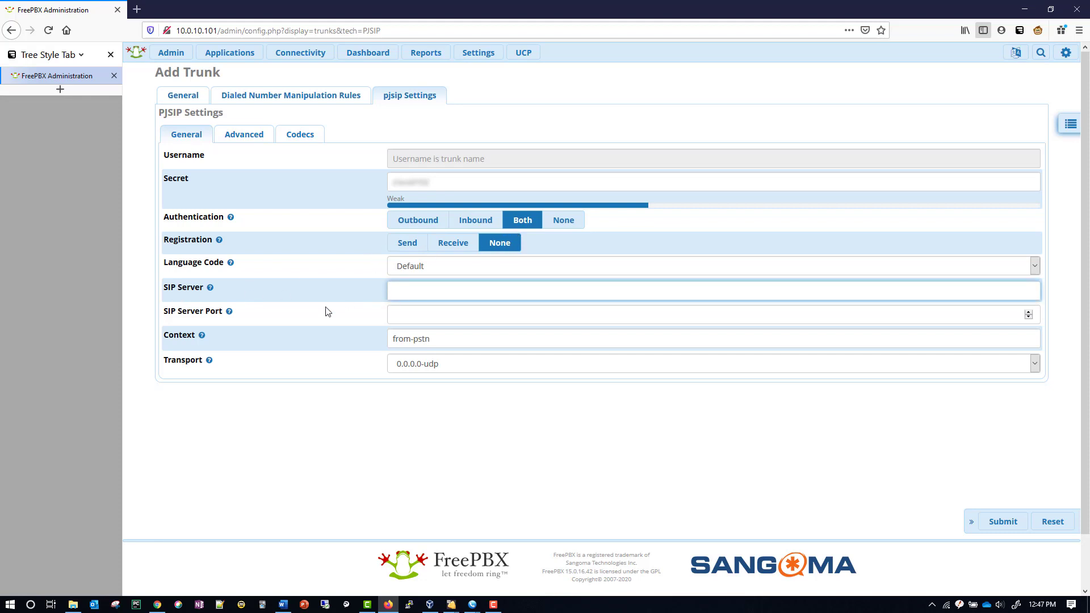
type("10")
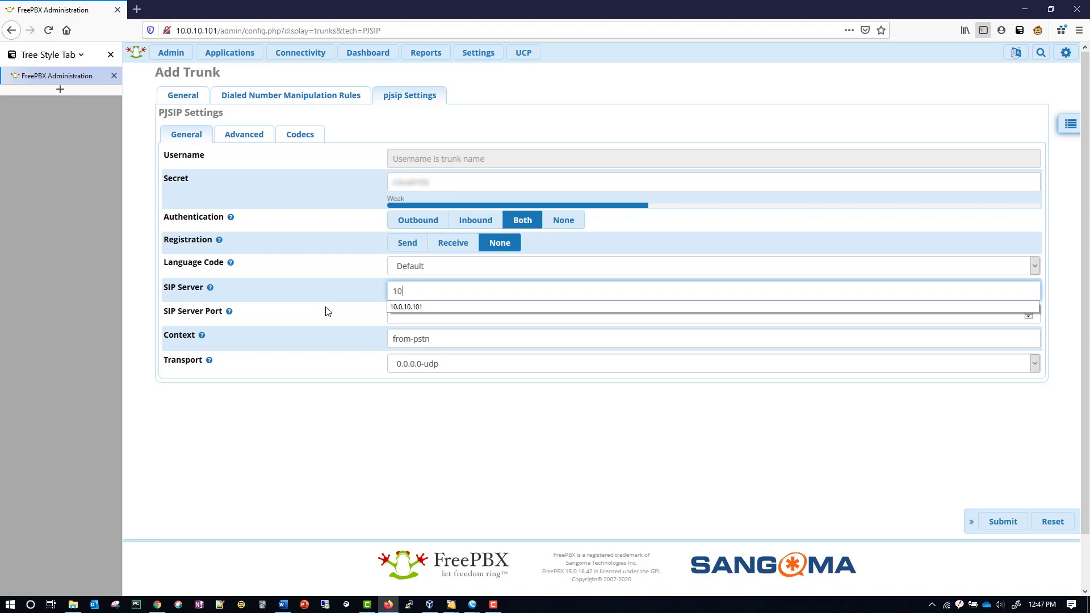
left_click(435, 306)
left_click(451, 290)
key("BackSpace")
key("BackSpace")
type("02")
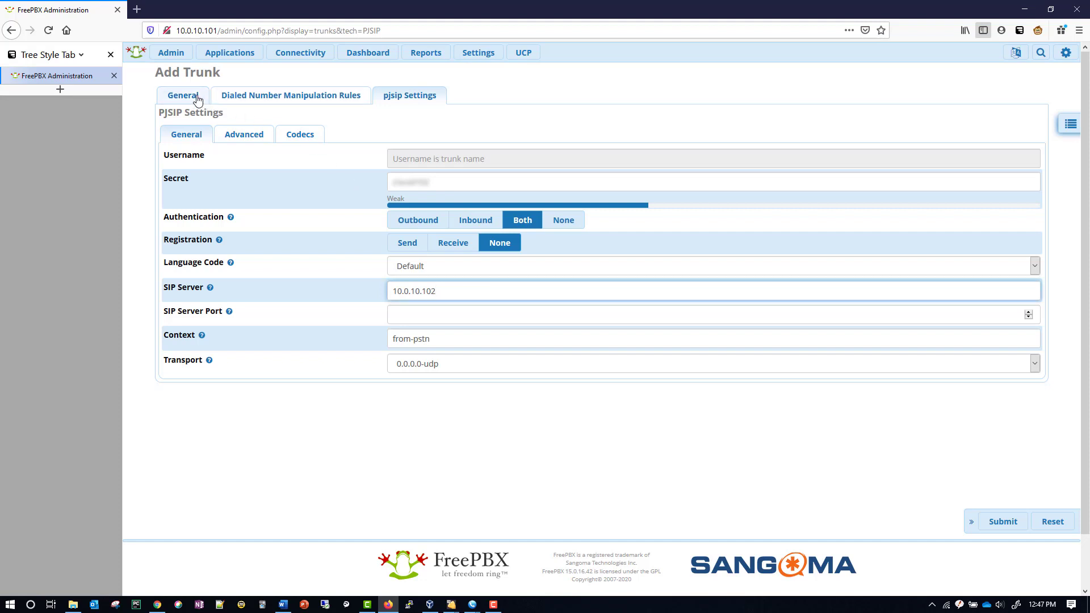
left_click(196, 97)
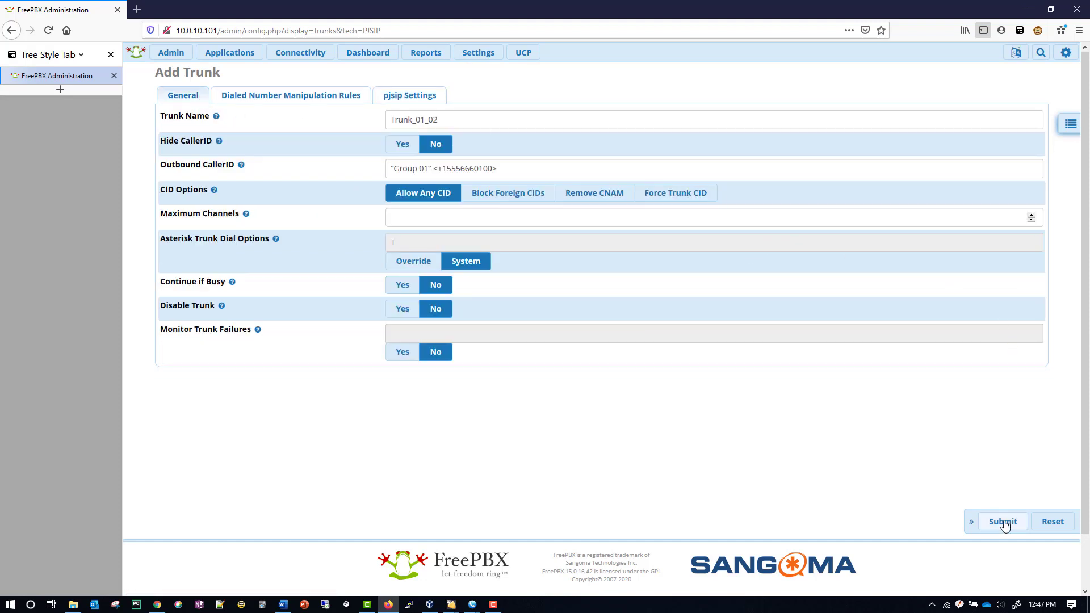
Step: Fix the quotes in the invalid "Group 01" outbound caller ID after the first submit fails
left_click(1004, 522)
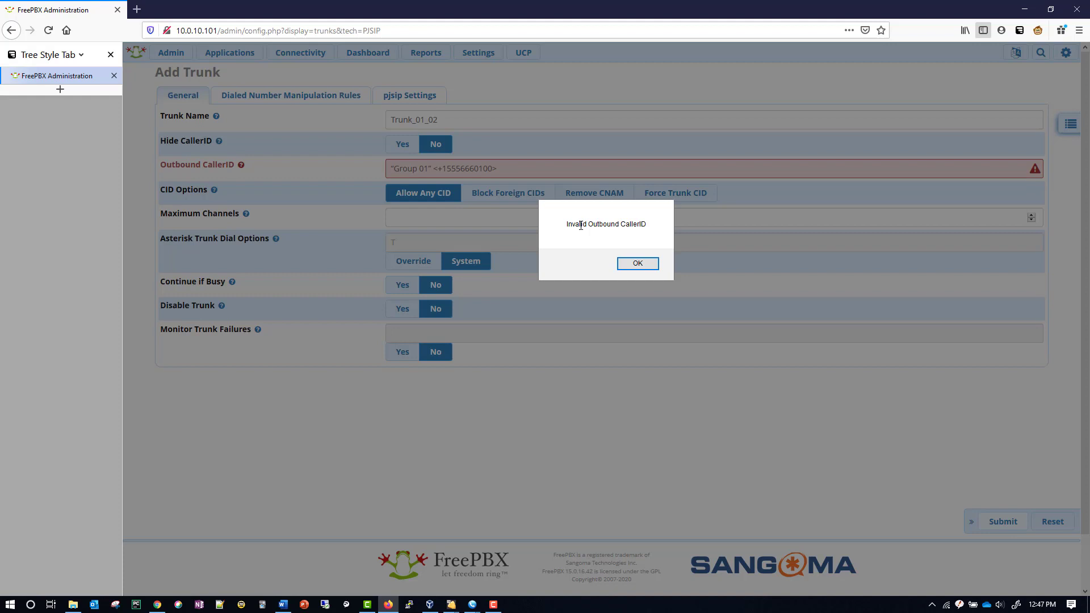
left_click(635, 270)
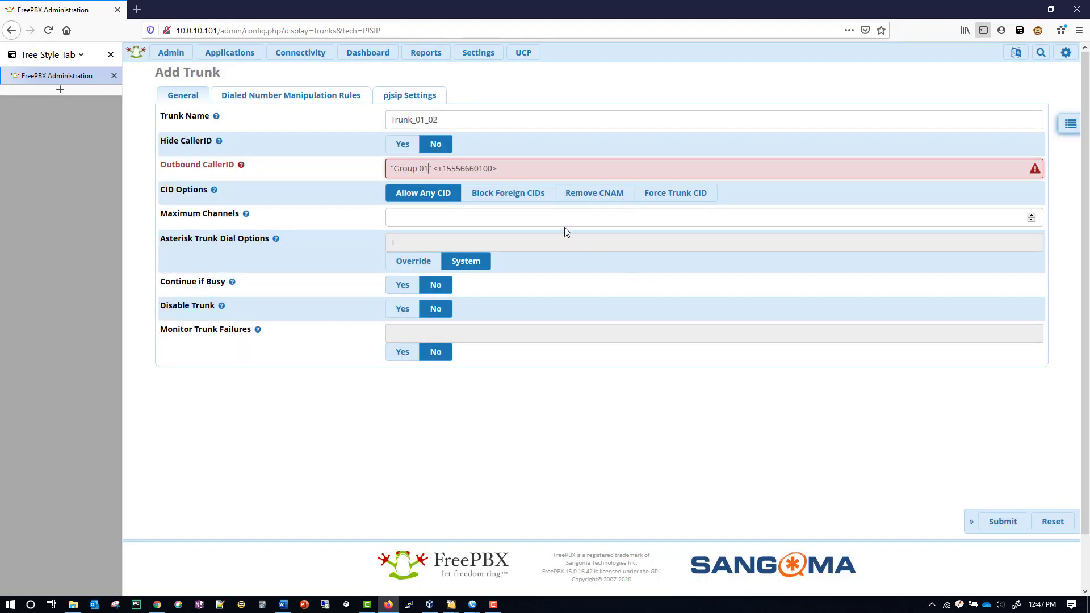
type("\"")
key("Delete")
key("Home")
key("Delete")
type("\"")
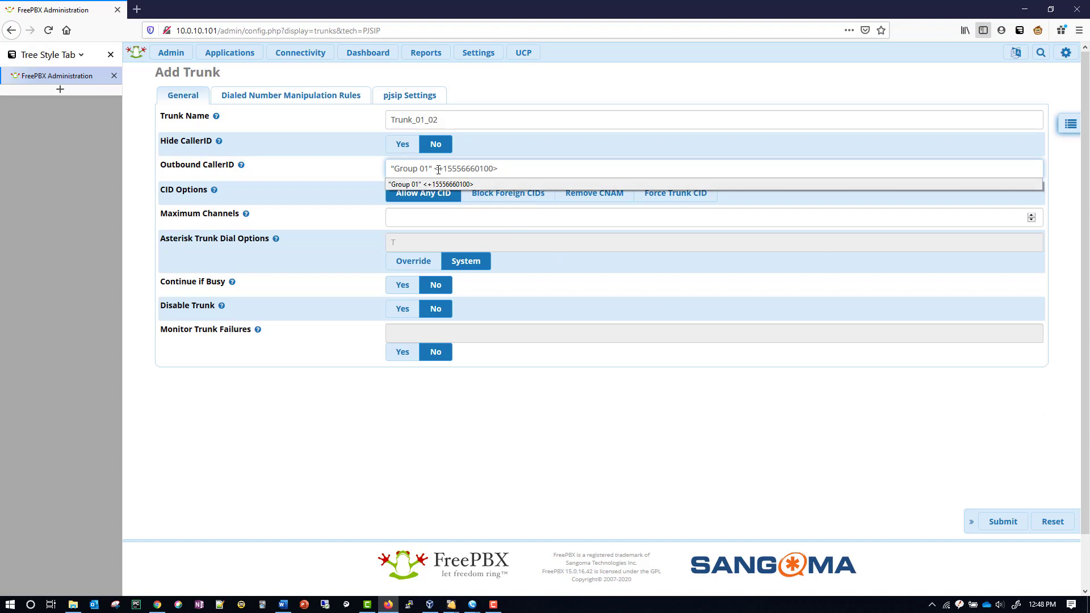
Step: Submit trunk Trunk_01_02 and apply the configuration
left_click(998, 511)
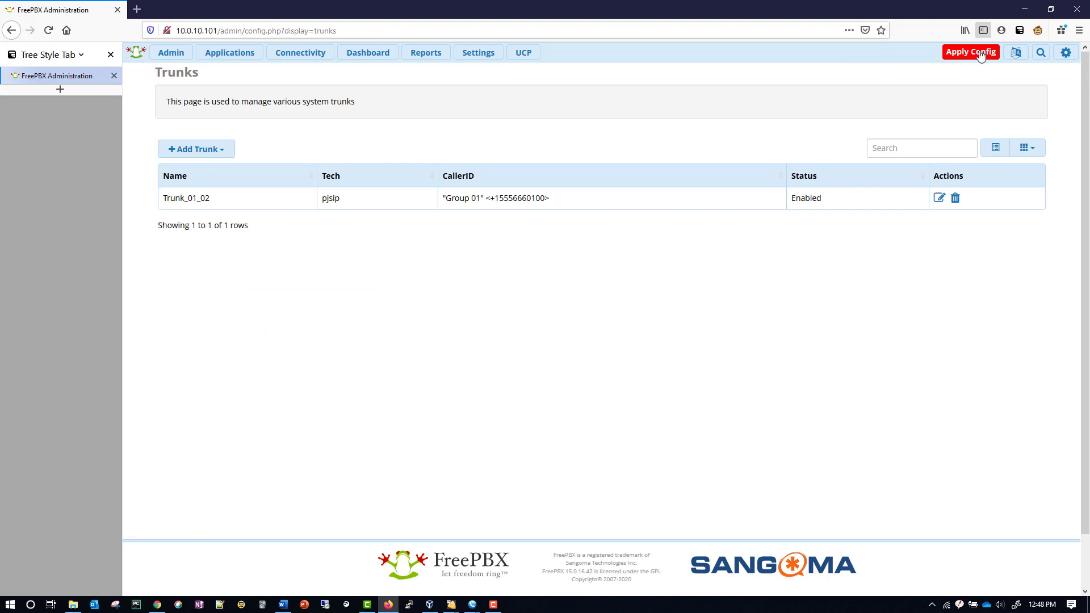
left_click(982, 54)
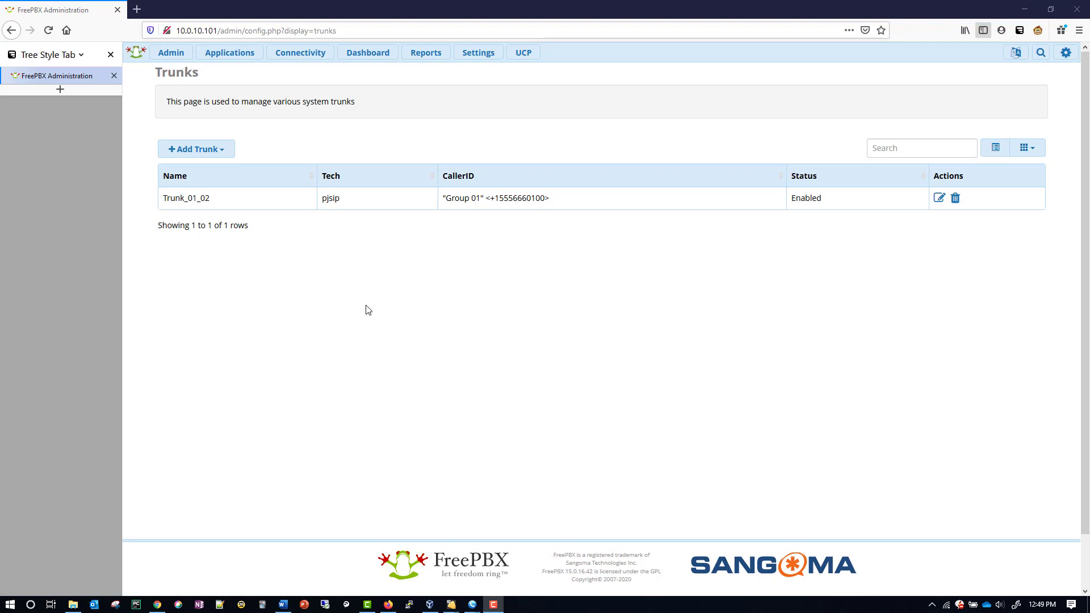
mouse_move(310, 54)
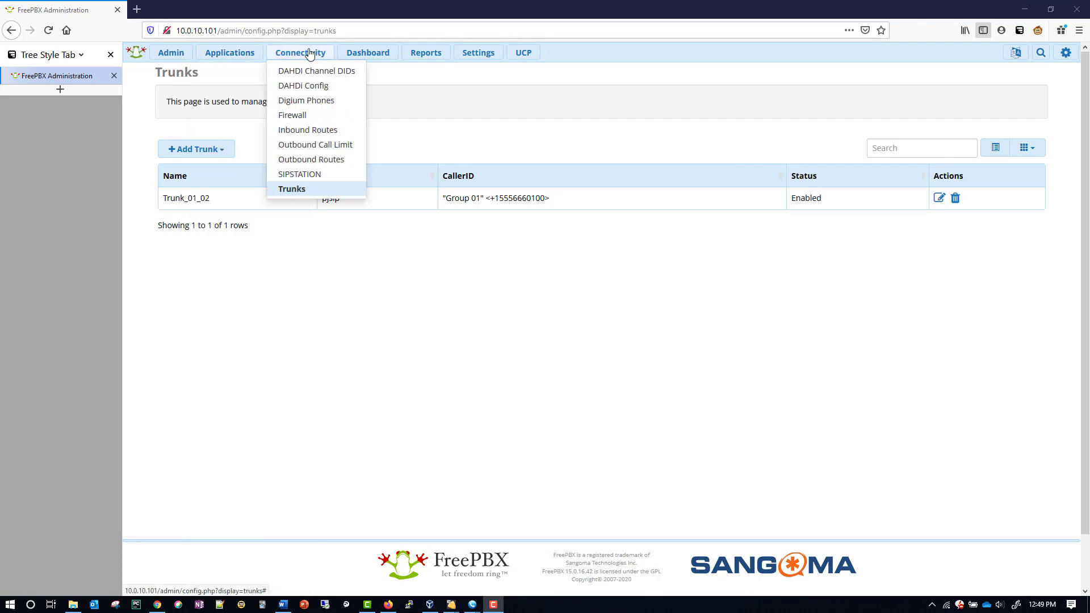
Step: Add an outbound route named 'To Group 02' and select Trunk_01_02 in its trunk sequence
left_click(318, 161)
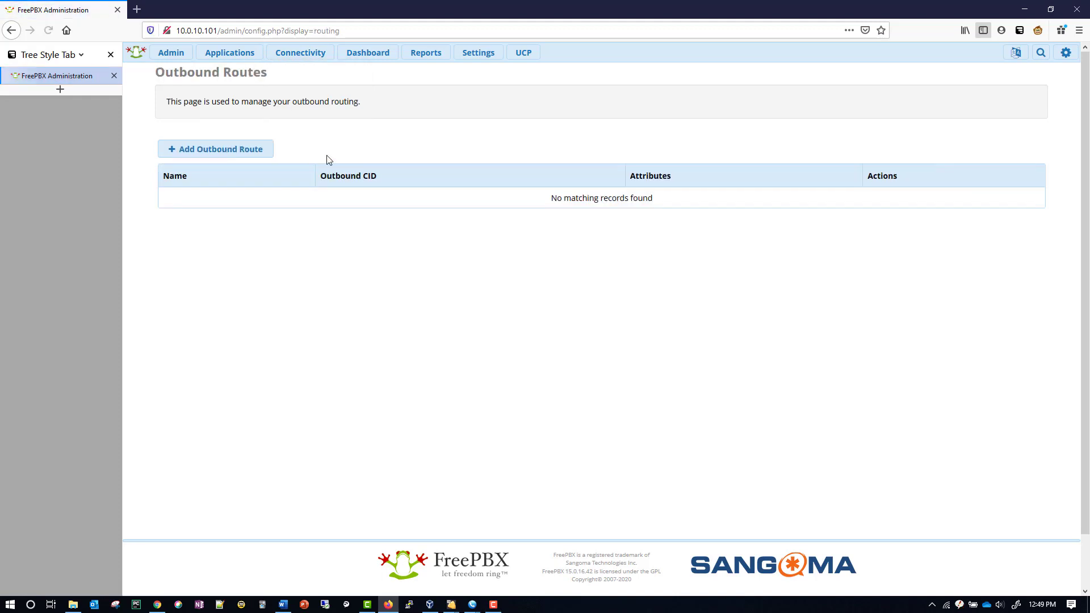
left_click(220, 149)
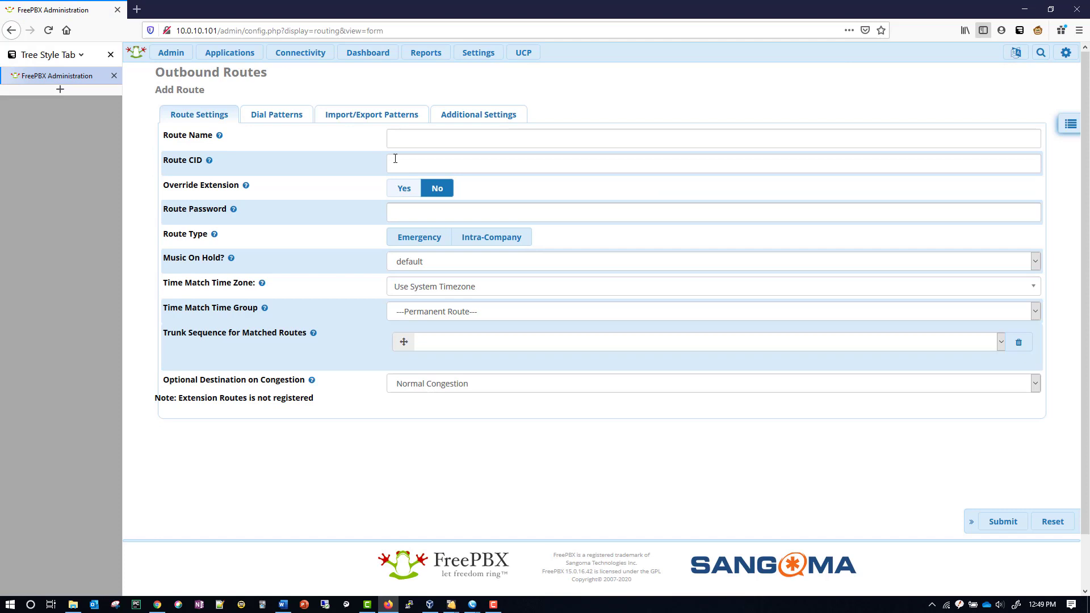
left_click(465, 138)
type("To Group ZZ")
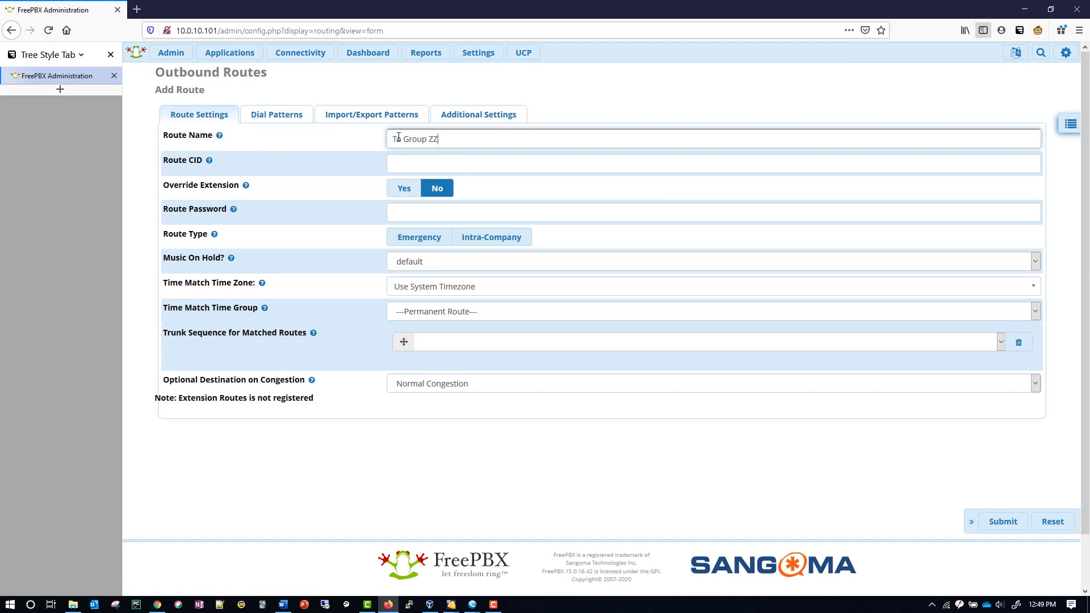
double_click(432, 139)
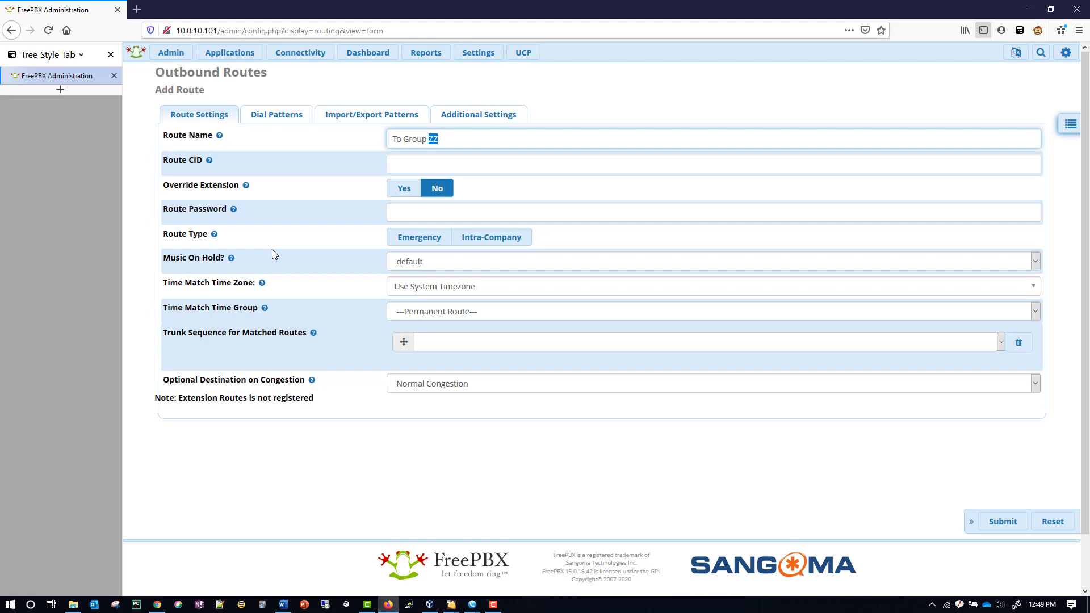
type("02")
left_click(1003, 341)
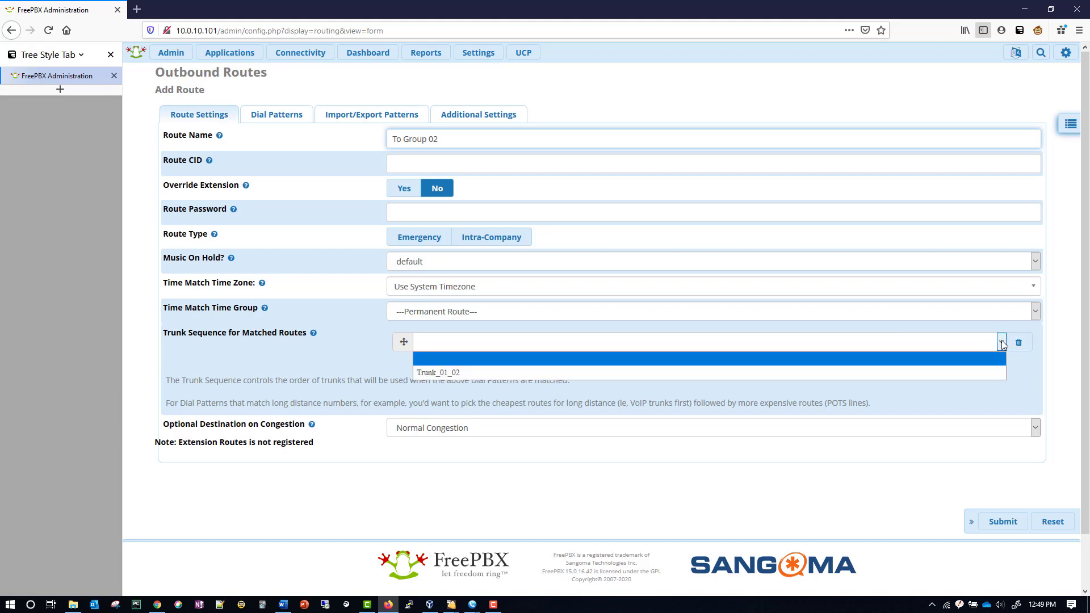
left_click(463, 373)
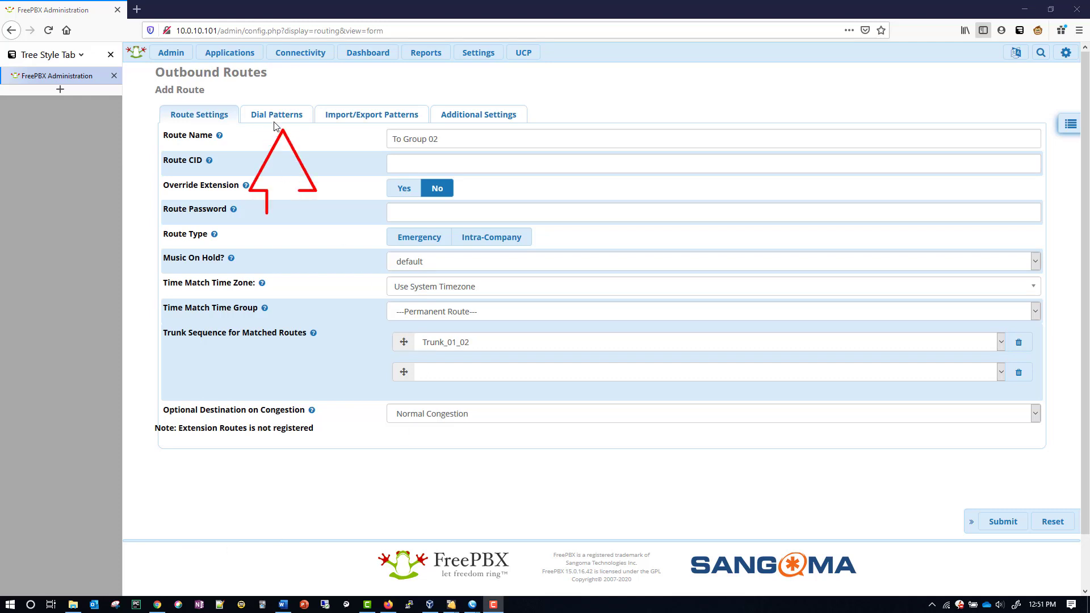
Step: Add four extra rows to the route's dial patterns, giving five in total
left_click(275, 116)
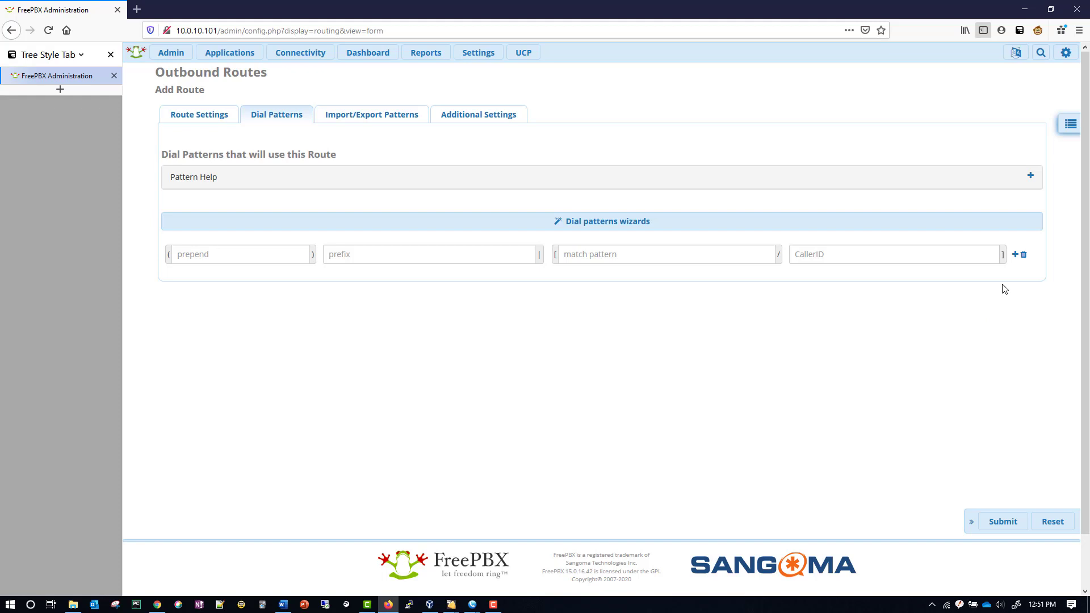
left_click(1016, 255)
left_click(1016, 256)
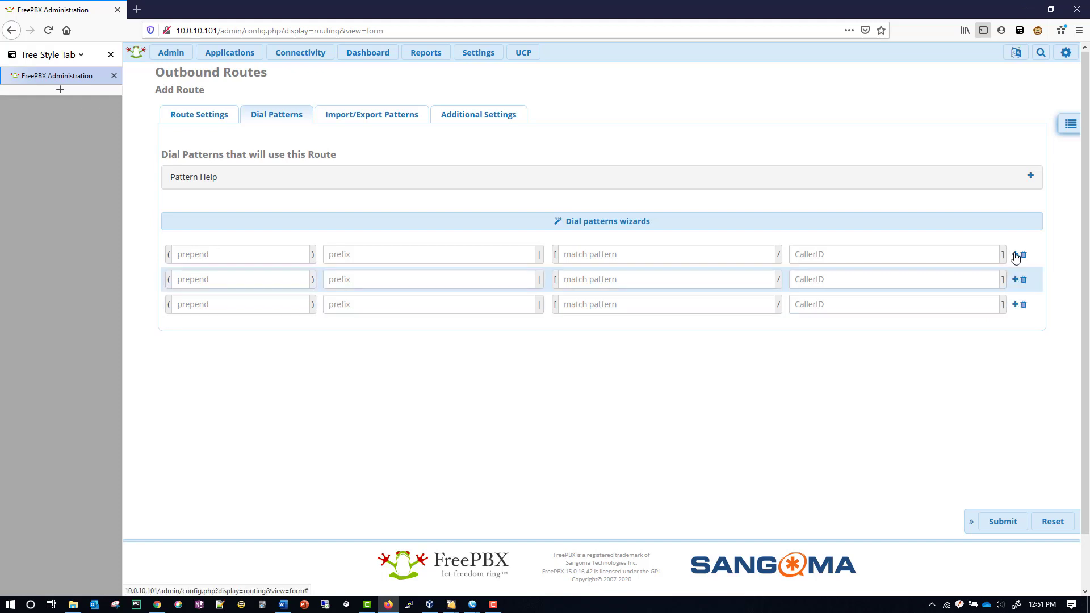
left_click(1015, 256)
left_click(1015, 256)
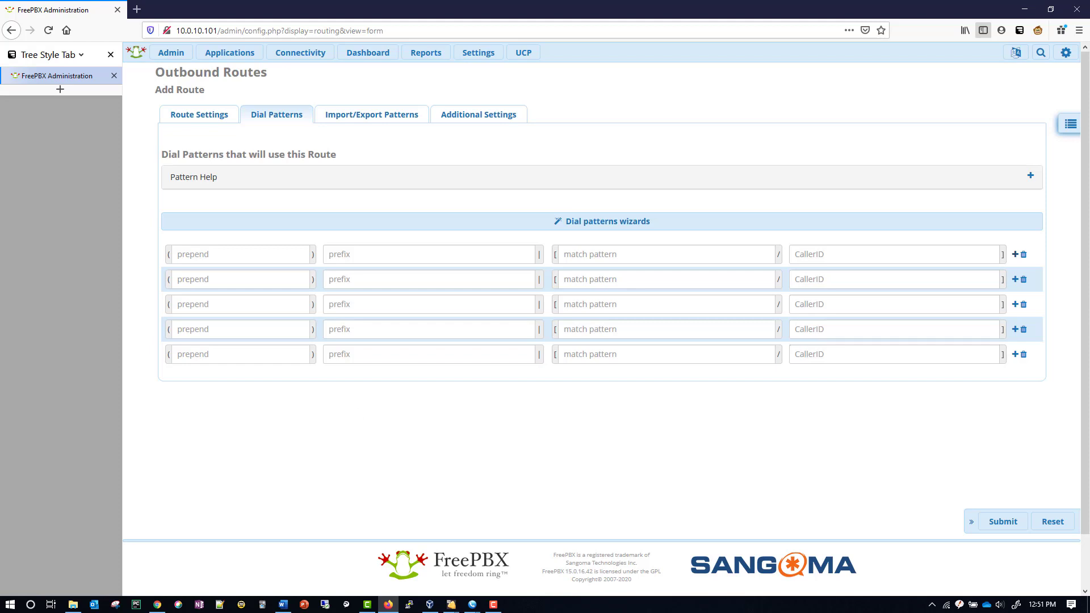
Step: Fill the dial-pattern prepends: +1555666, +1555, +1 and + for rows five up to two
left_click(250, 351)
type("+1555666")
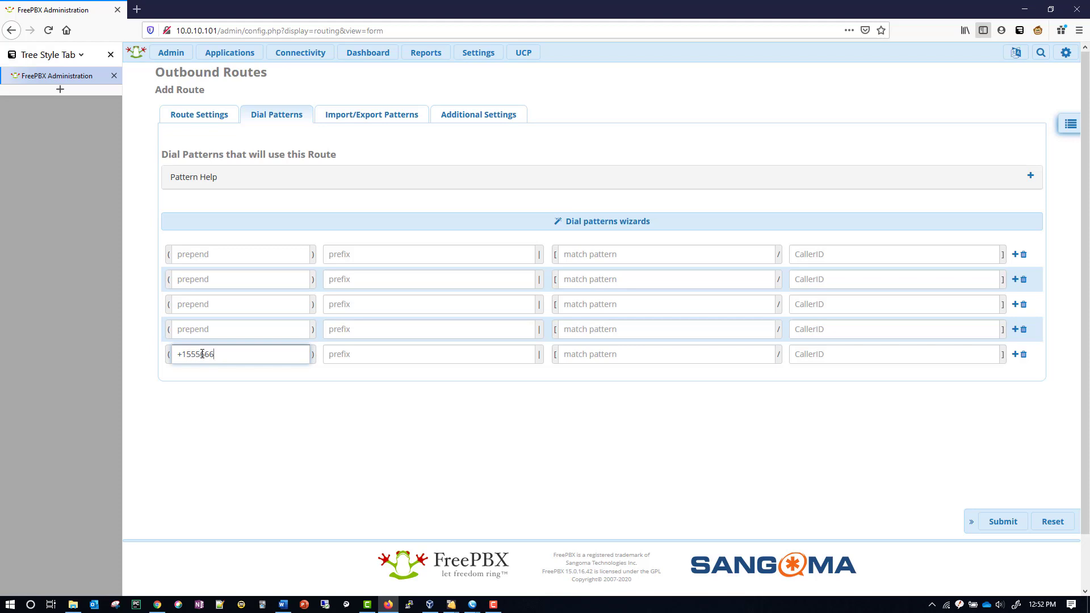
left_click_drag(201, 355, 167, 354)
key("ctrl+c")
left_click(206, 328)
key("ctrl+v")
left_click(190, 301)
key("ctrl+v")
key("BackSpace")
key("BackSpace")
key("BackSpace")
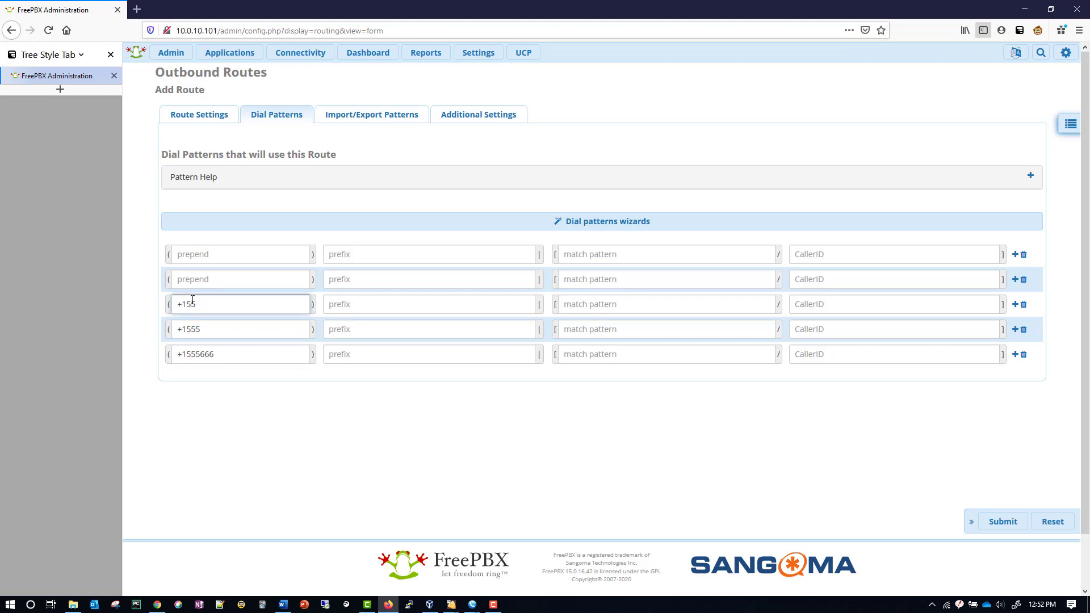
left_click(188, 280)
type("+")
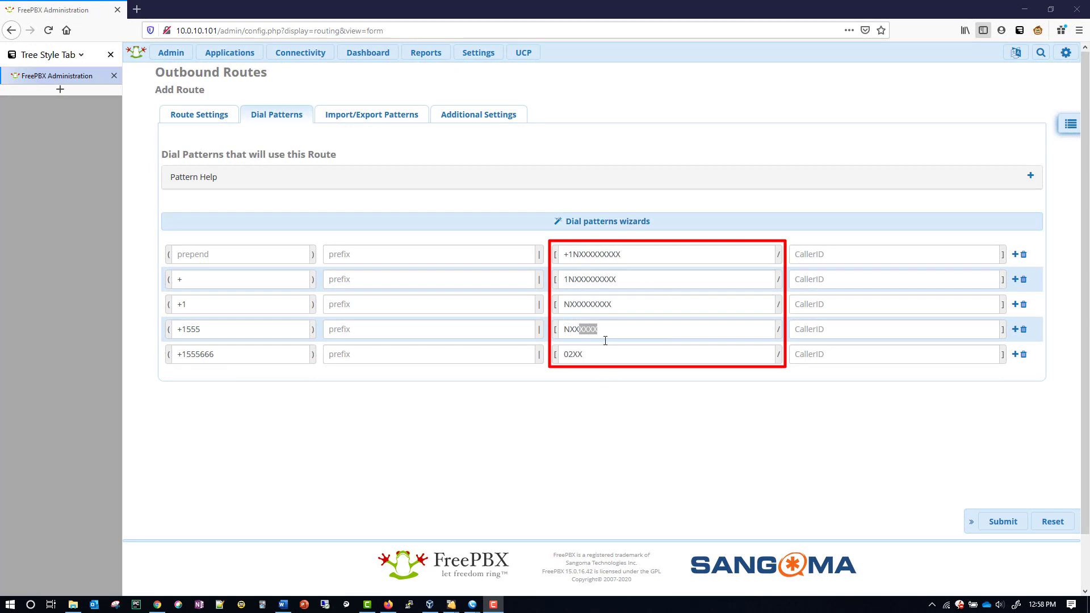
left_click(590, 255)
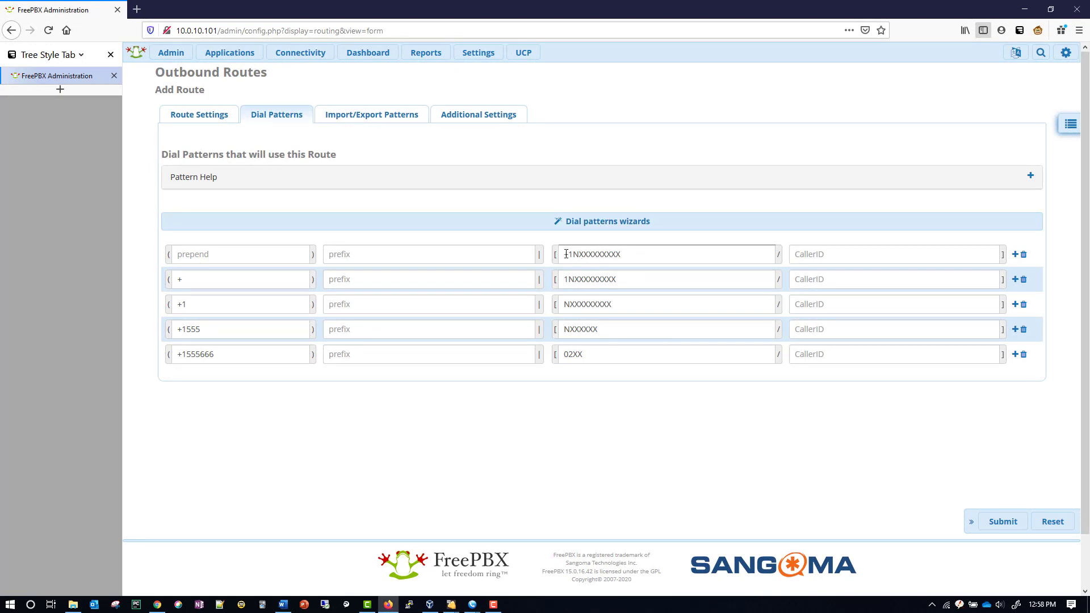
mouse_move(564, 254)
left_mouse_down()
mouse_move(622, 254)
mouse_move(579, 254)
left_mouse_up()
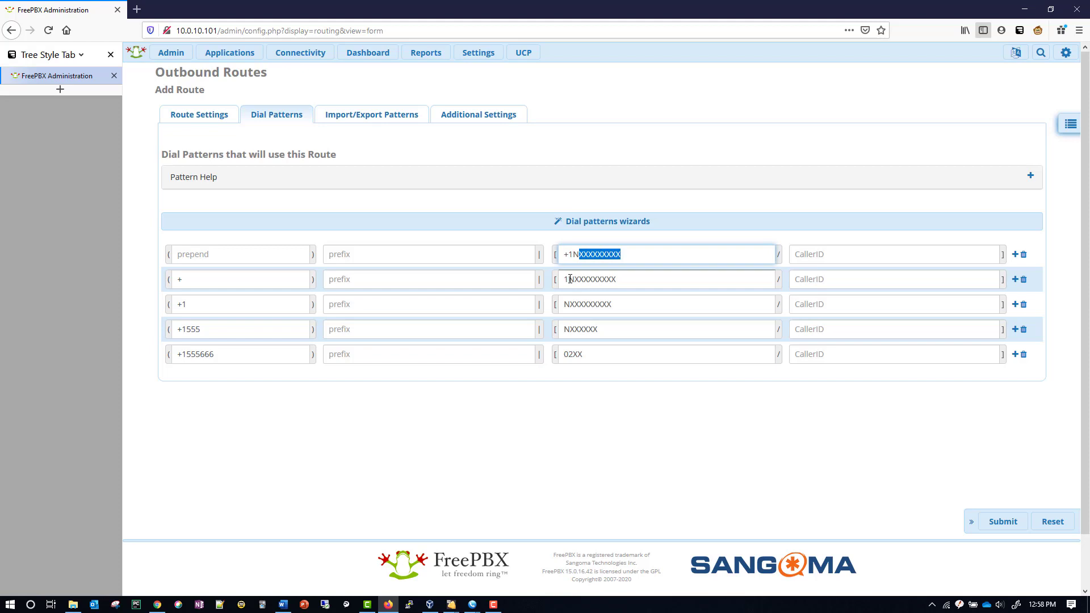
left_click(574, 279)
left_click(570, 304)
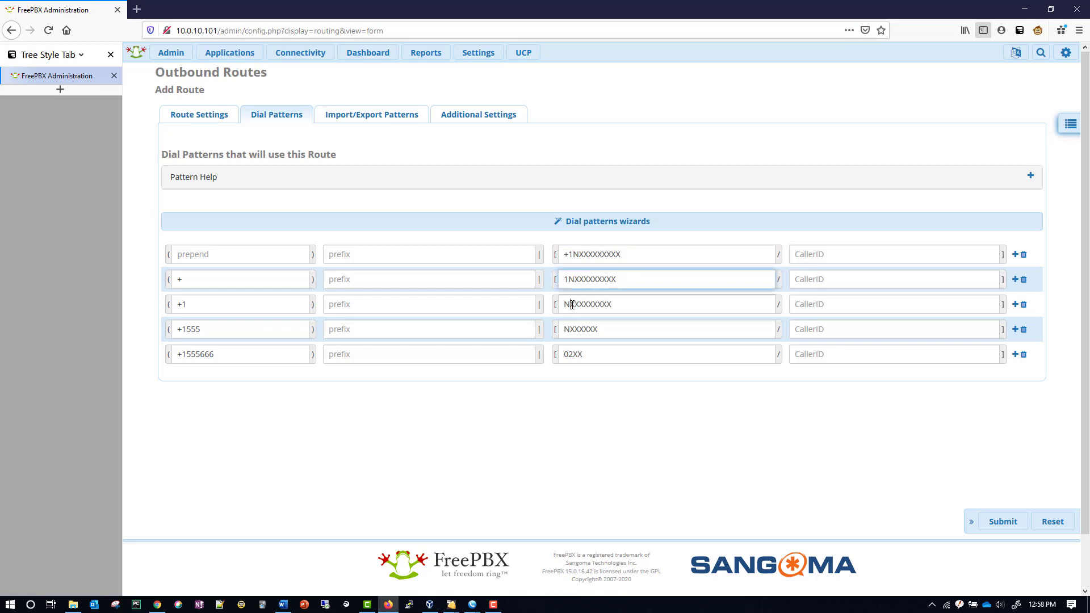
left_click_drag(570, 304, 631, 303)
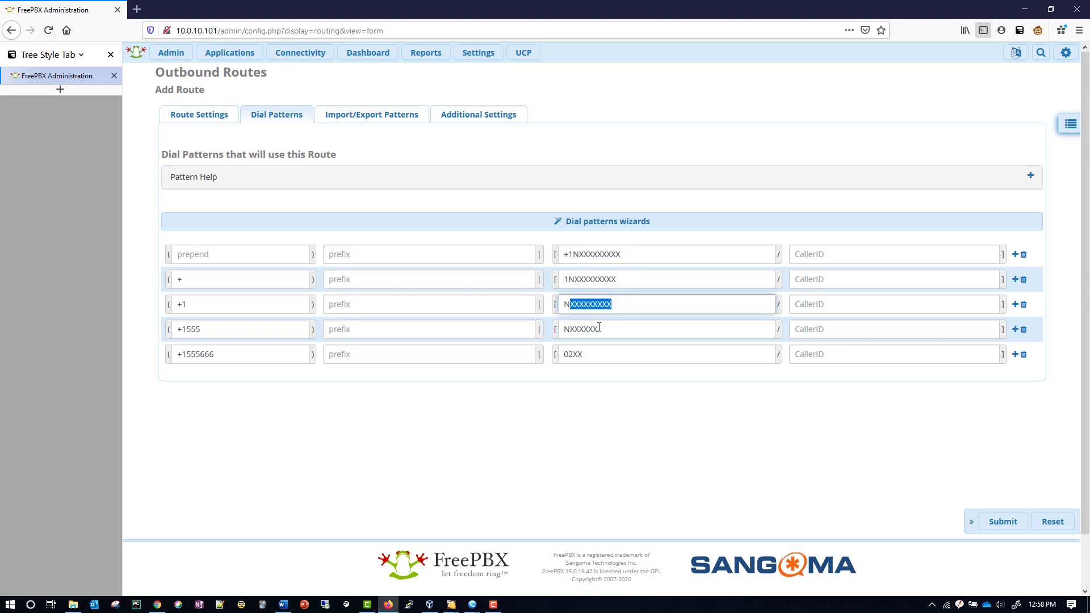
left_click_drag(571, 329, 570, 329)
left_click(596, 355)
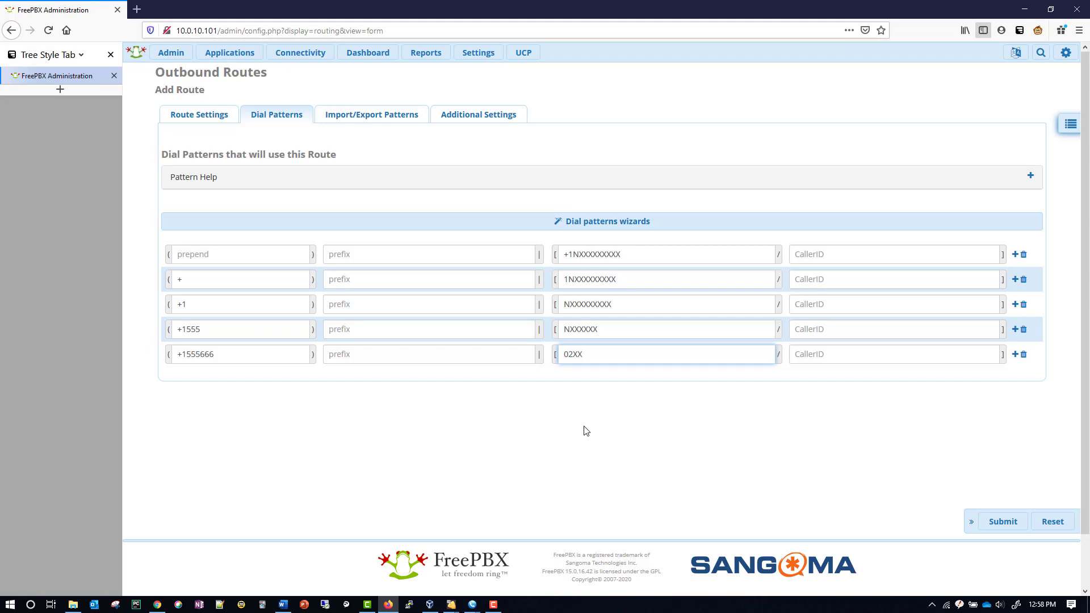
left_click_drag(574, 355, 564, 355)
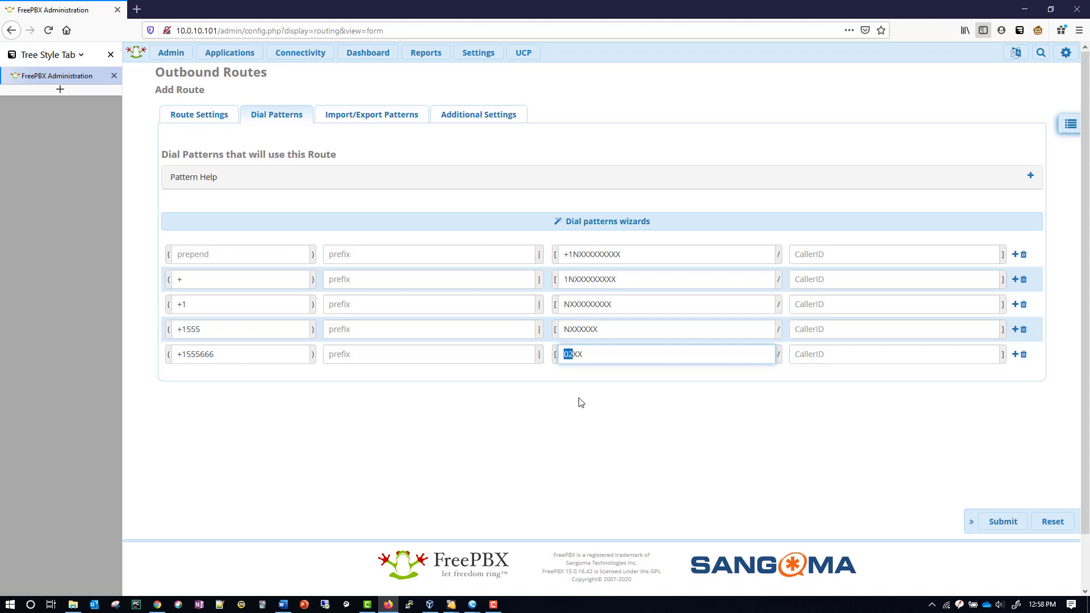
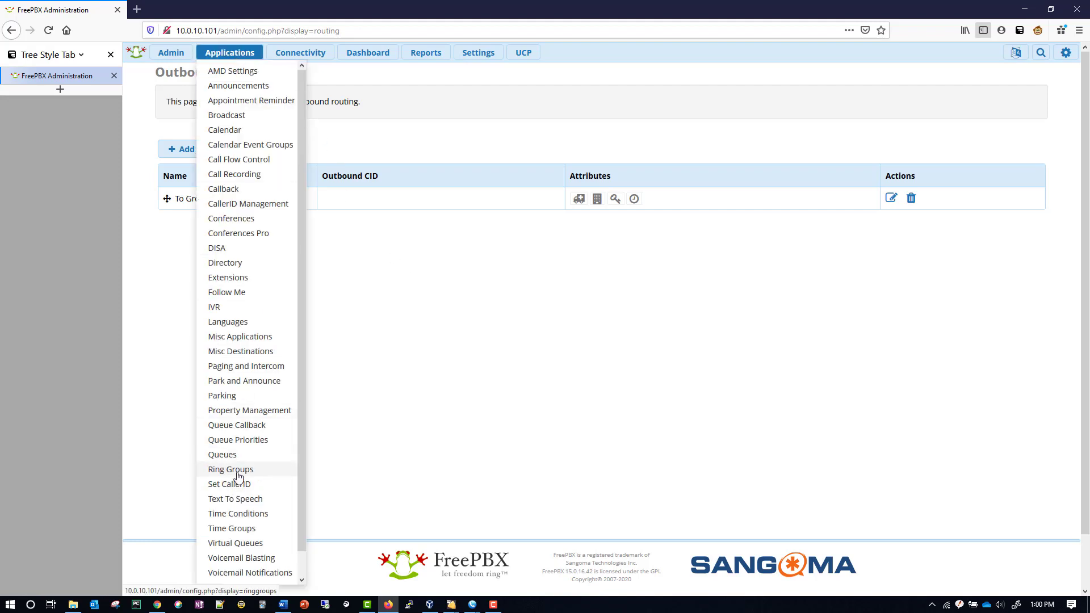
Step: Start a new ring group numbered 100 with the description 'Ring Ext 101 and 102'
left_click(238, 476)
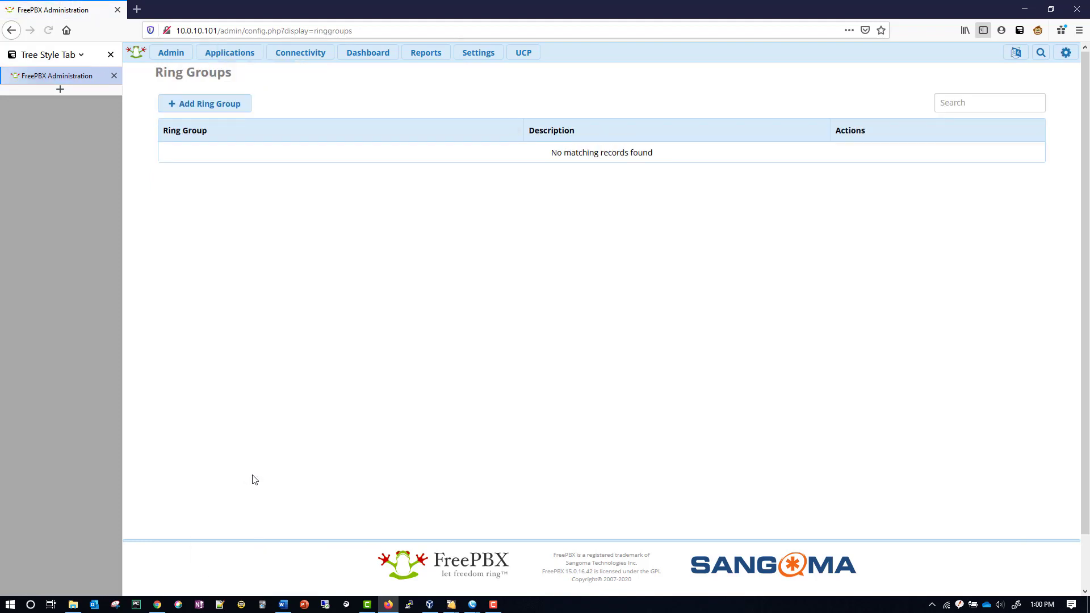
left_click(198, 107)
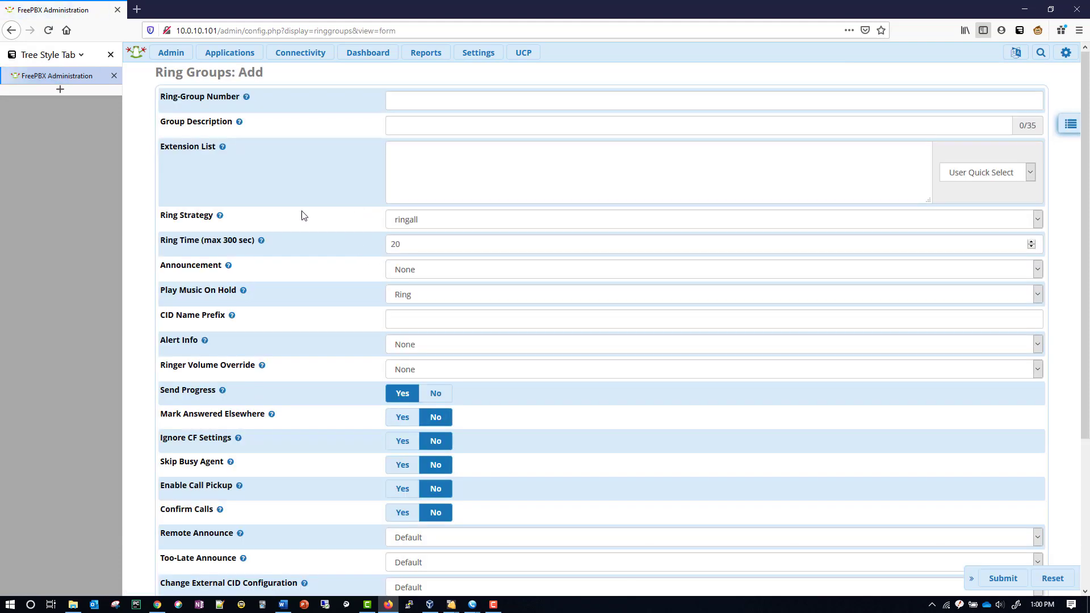
left_click(403, 100)
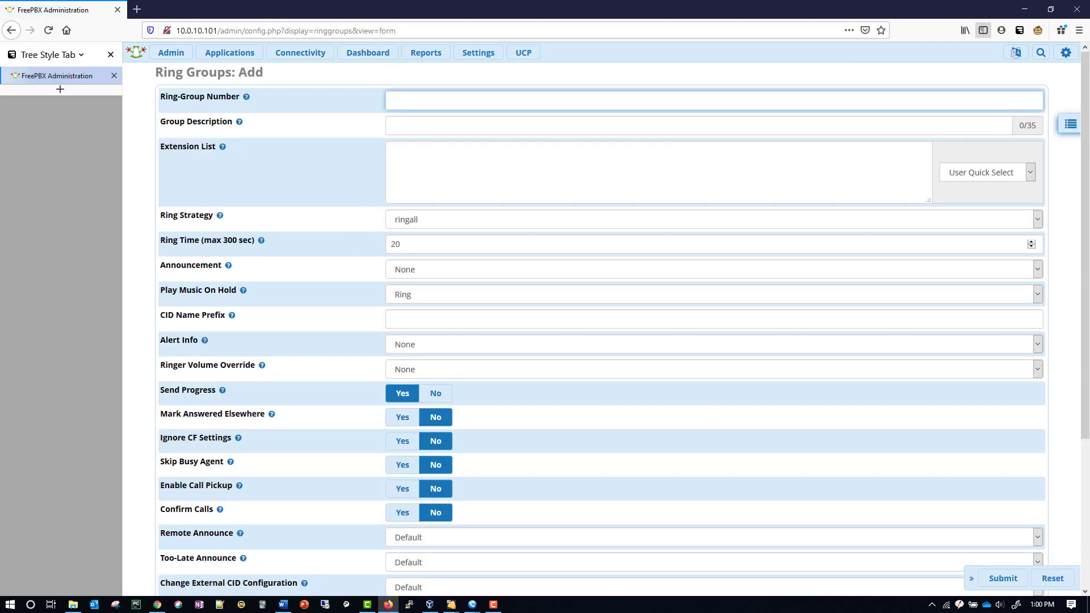
type("100")
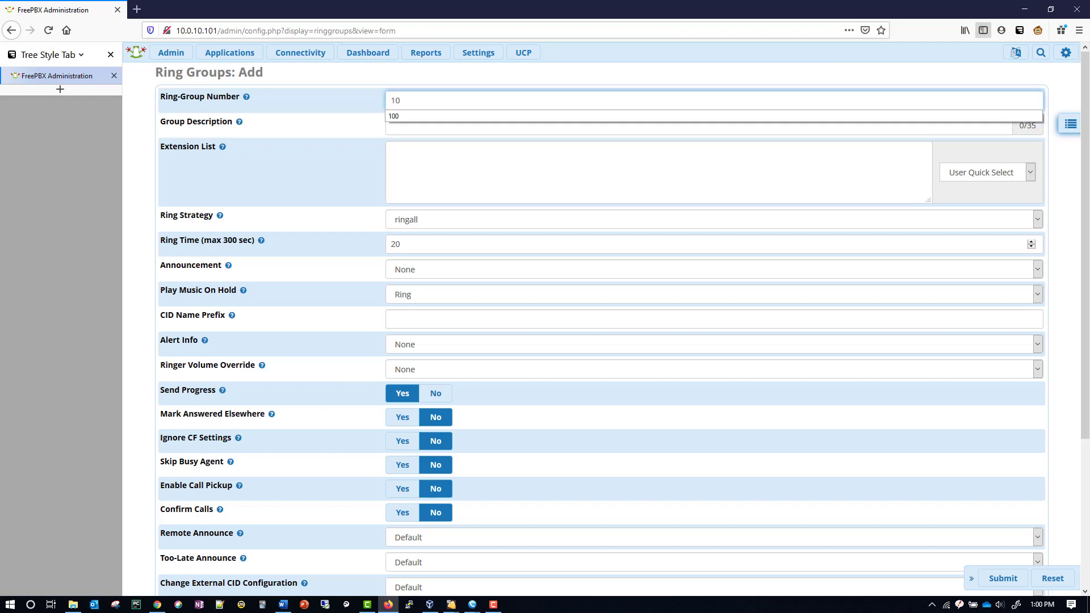
left_click(396, 126)
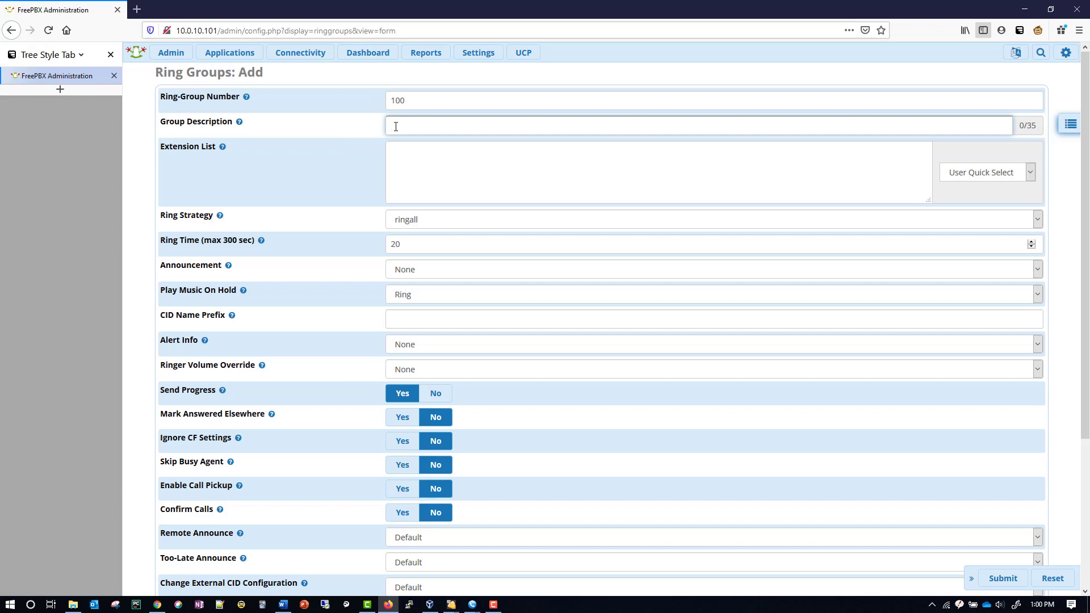
type("R")
left_click(419, 143)
Step: Add extensions 101 and 102 to the ring group's extension list
left_click(452, 164)
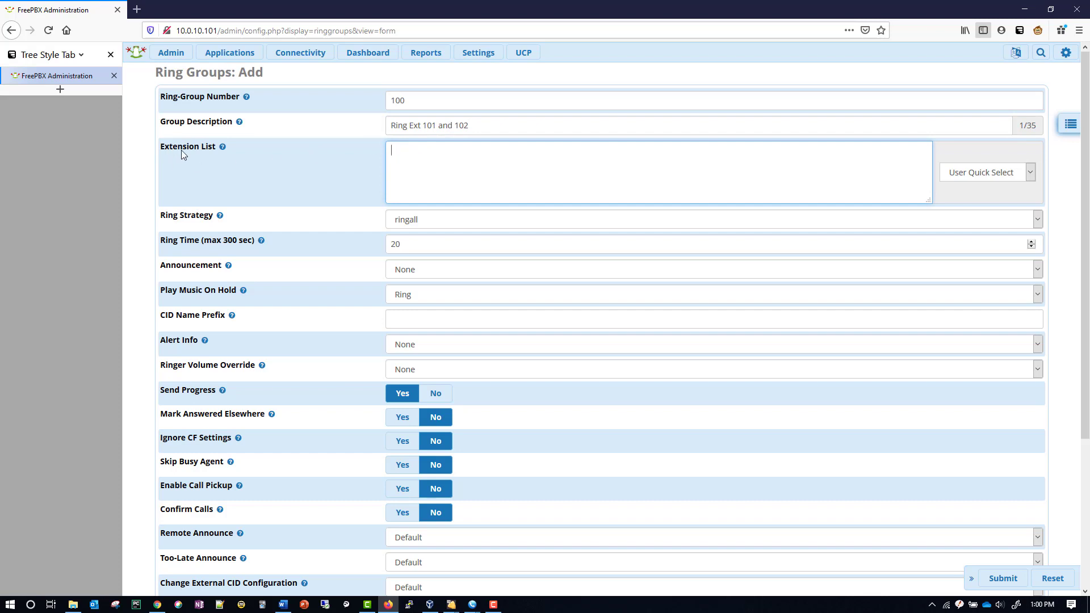
left_click(1029, 172)
left_click(1013, 199)
left_click(1031, 173)
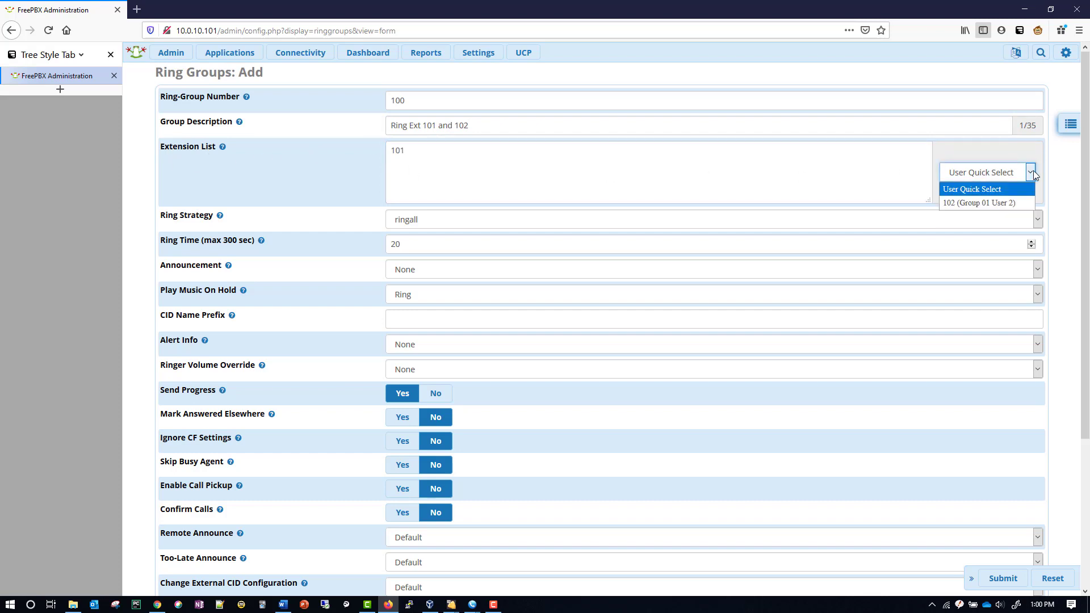
left_click(1014, 203)
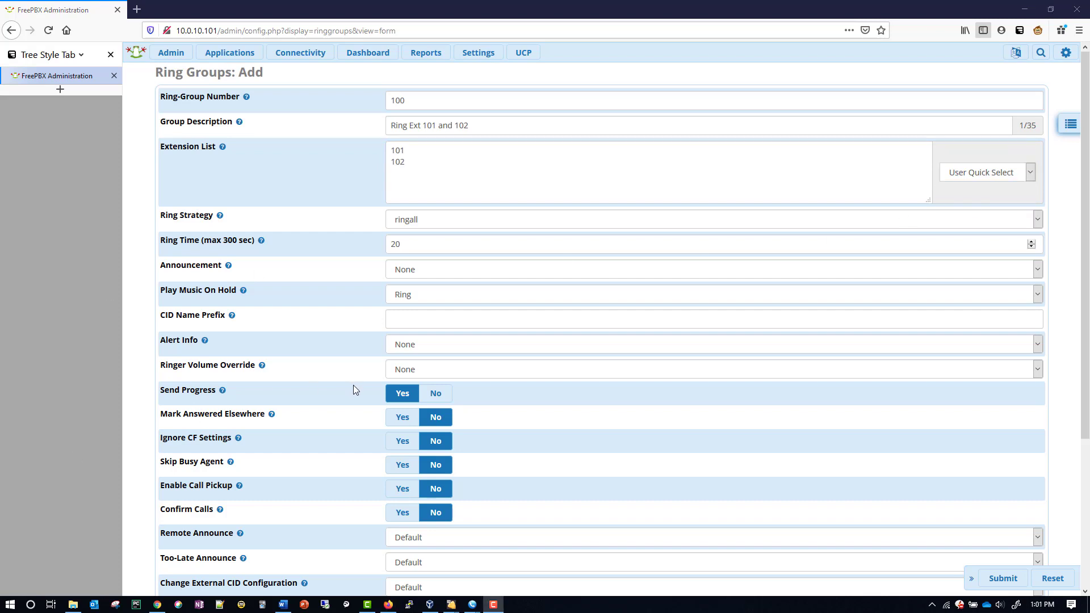
Step: Send unanswered calls to Terminate Call > Hangup and submit ring group 100
scroll(347, 349, "down", 3)
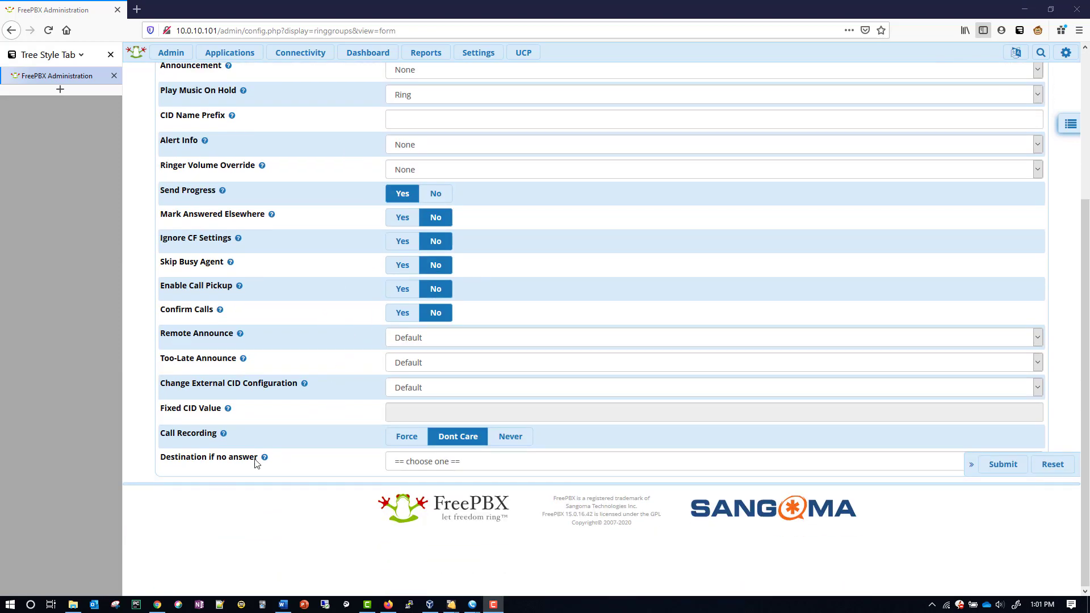
left_click(458, 468)
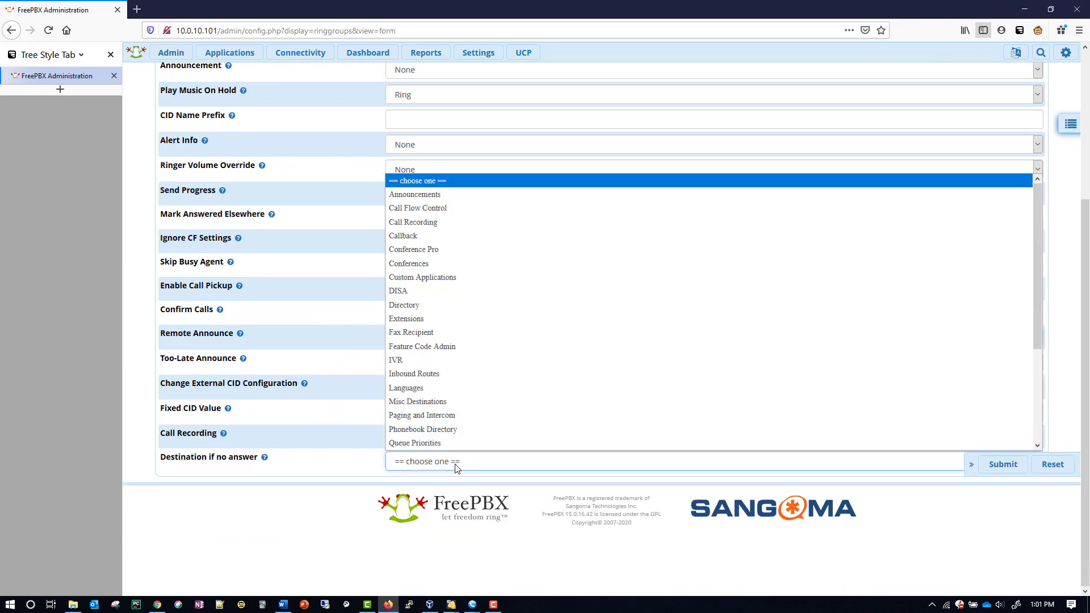
scroll(466, 352, "down", 3)
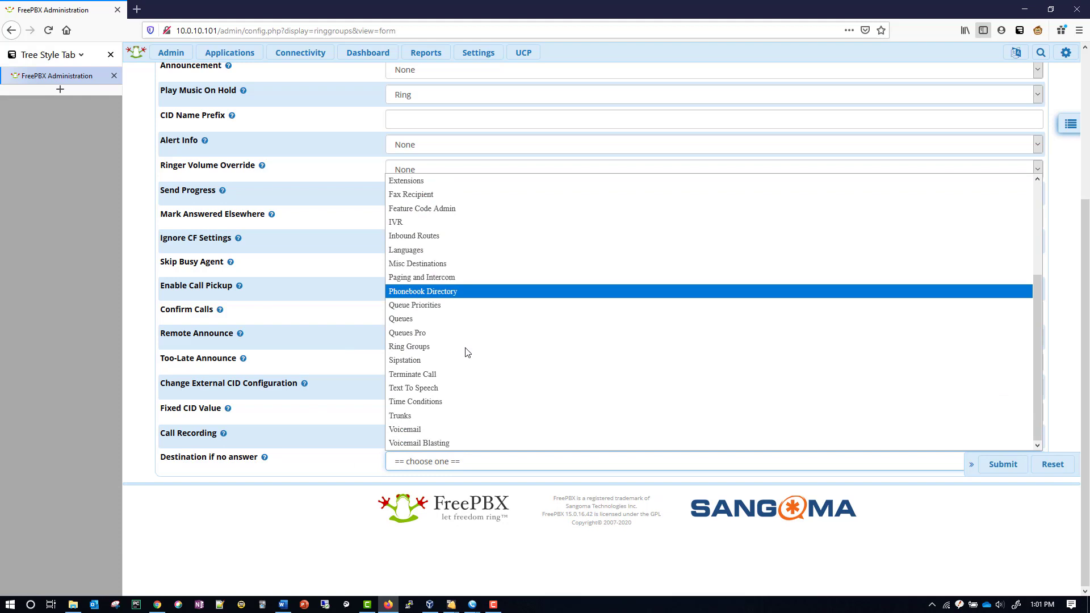
left_click(421, 375)
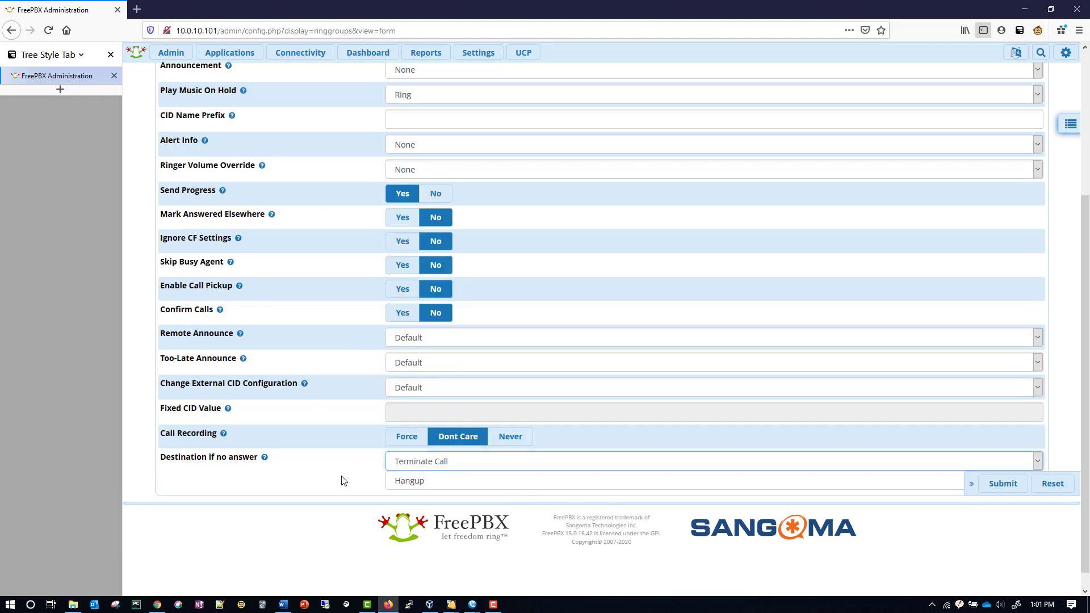
left_click(1018, 488)
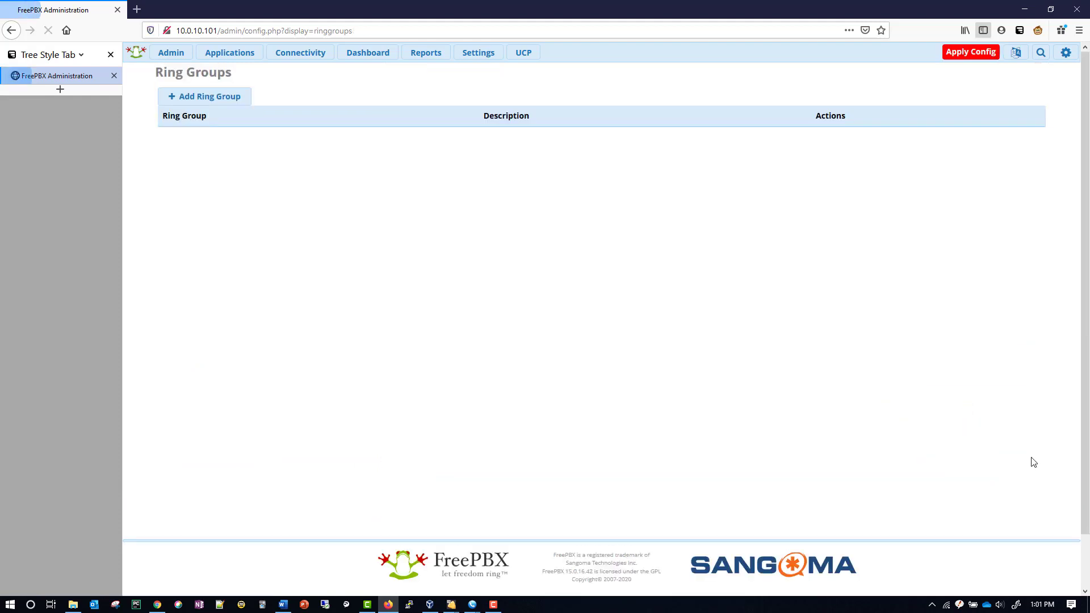
Step: Apply the config, then review ring group 100 (ringall, 20-second ring time), resubmit and apply again
left_click(982, 57)
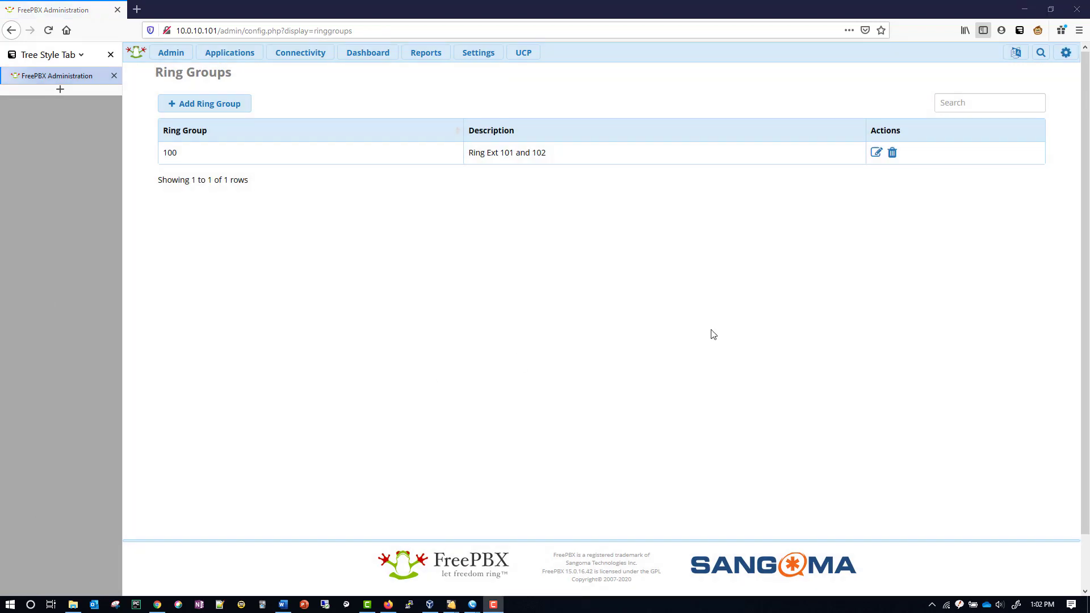
left_click(875, 155)
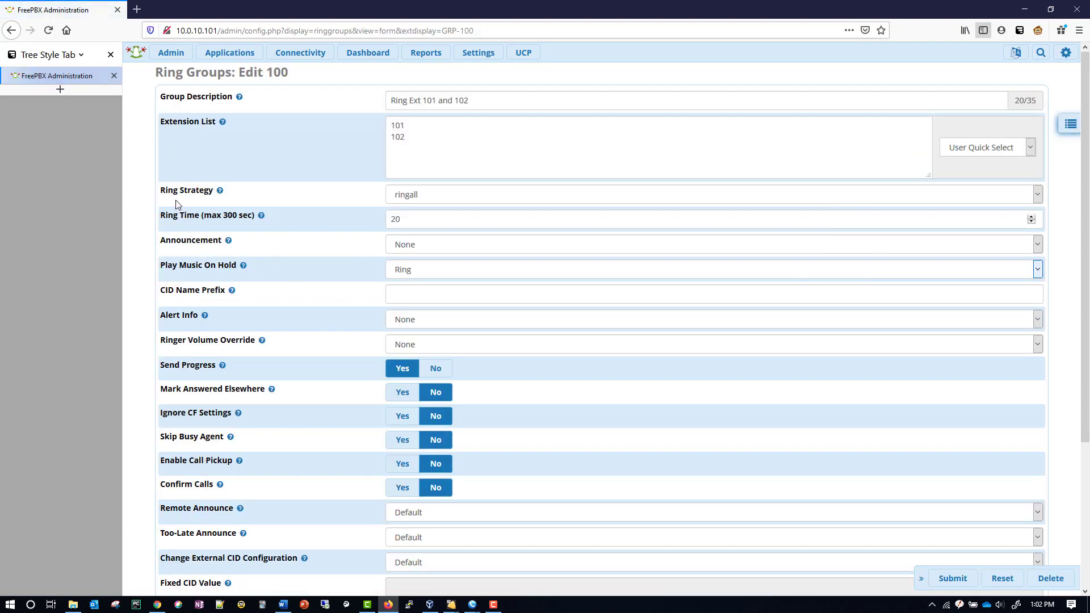
left_click(176, 191)
scroll(298, 153, "down", 4)
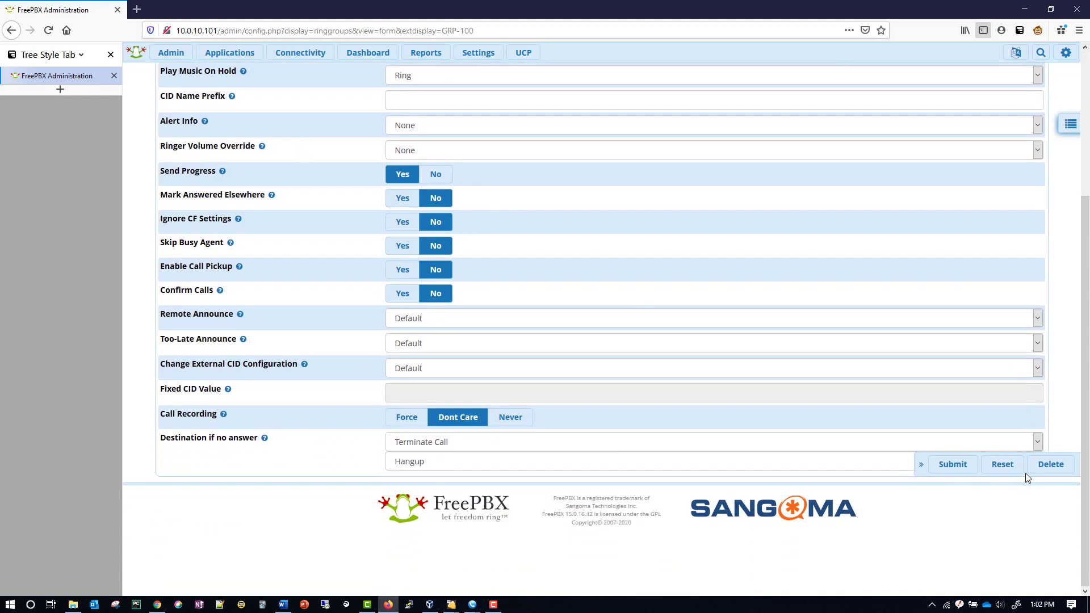
left_click(958, 468)
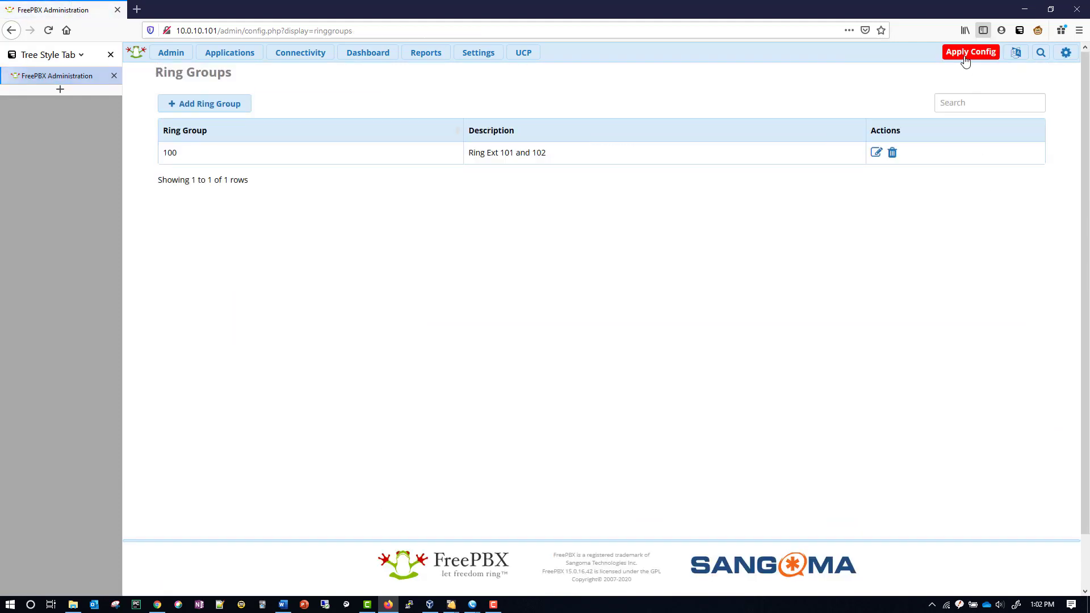
left_click(965, 56)
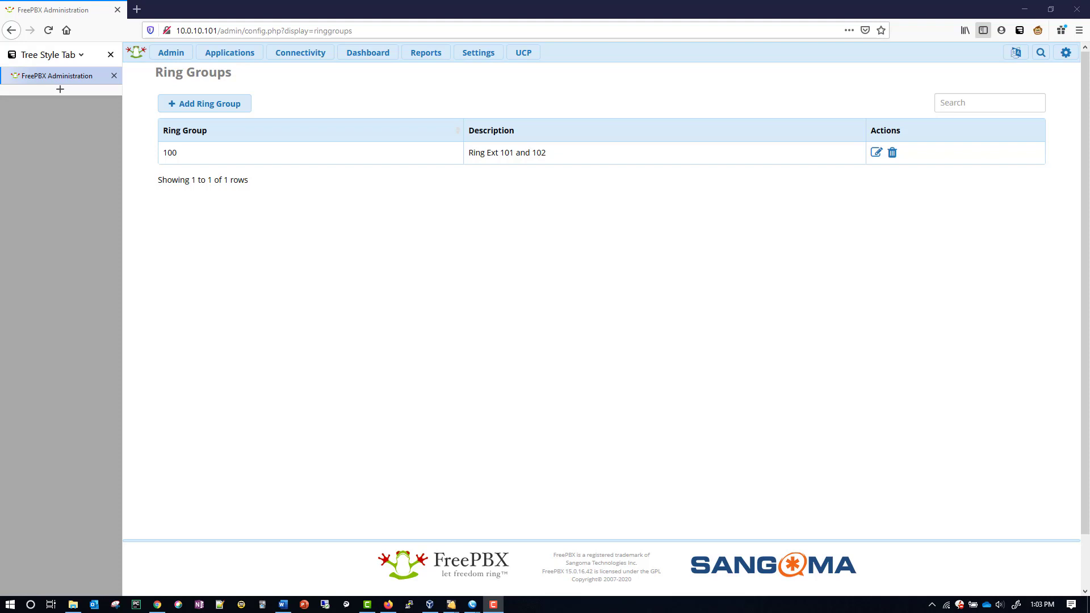
Step: Add a new inbound route with the description 'Main Line'
left_click(253, 311)
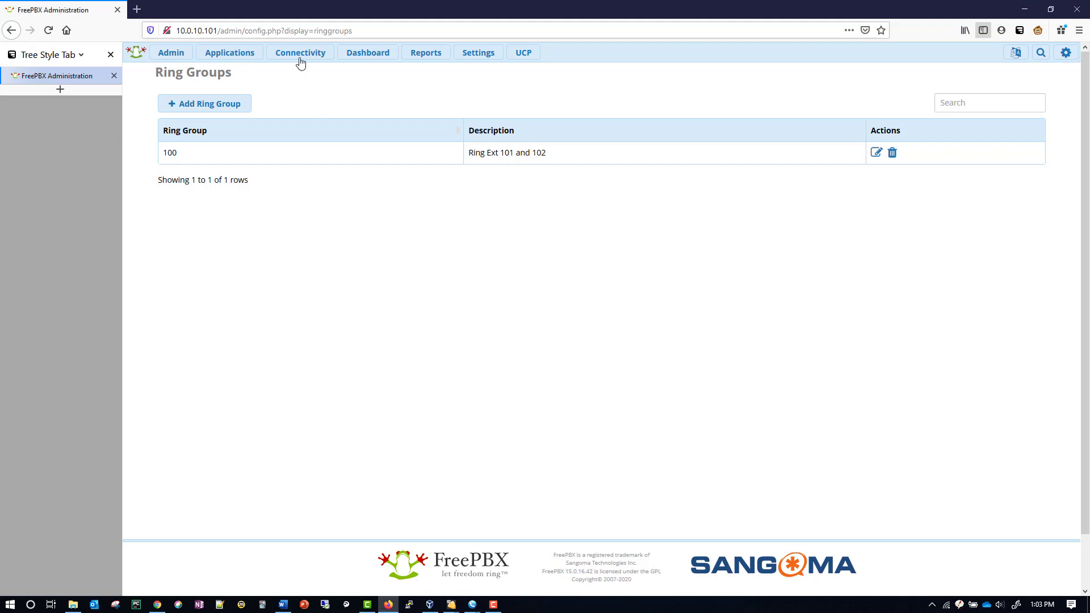
mouse_move(301, 53)
left_click(321, 135)
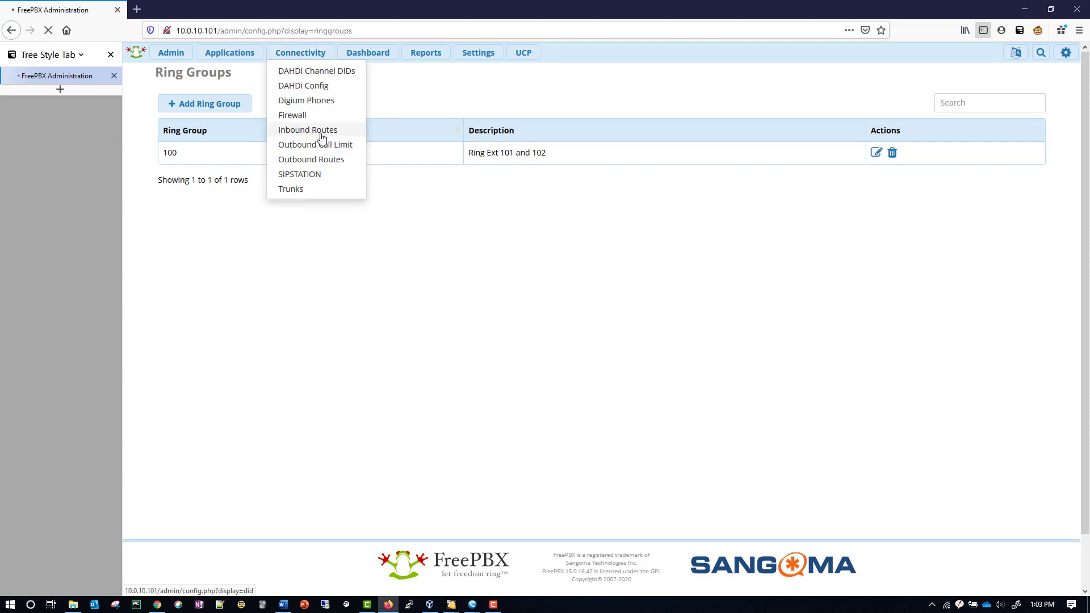
left_click(204, 106)
left_click(426, 138)
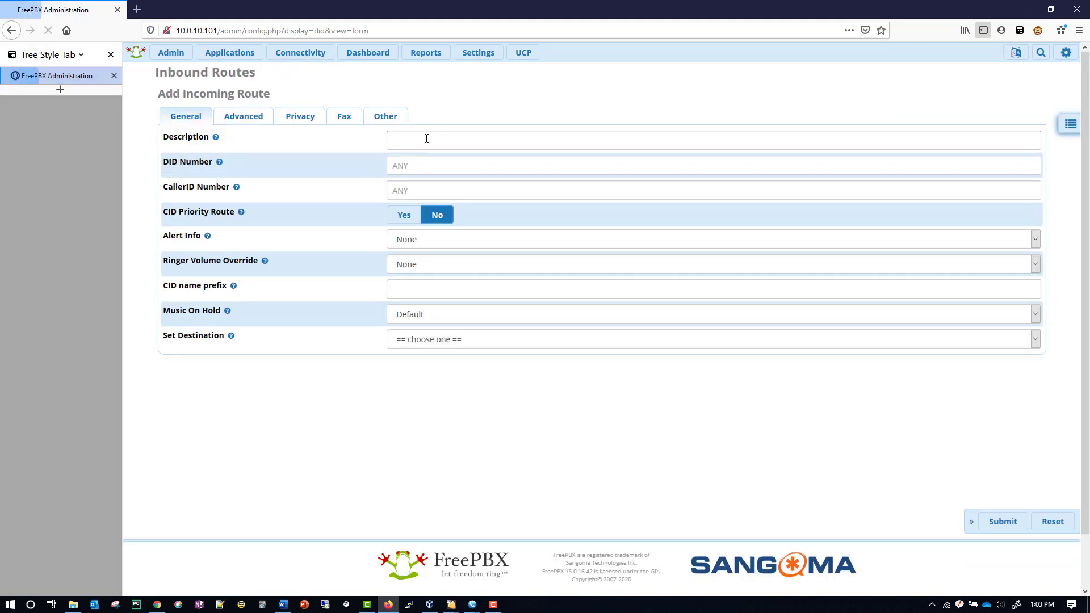
type("M")
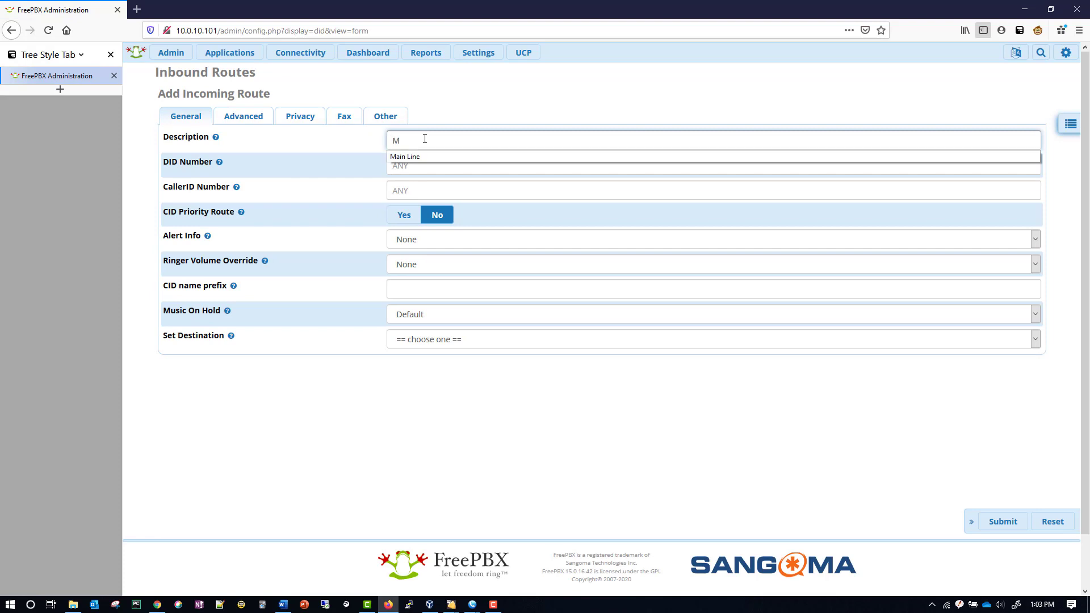
left_click(410, 164)
left_click(411, 164)
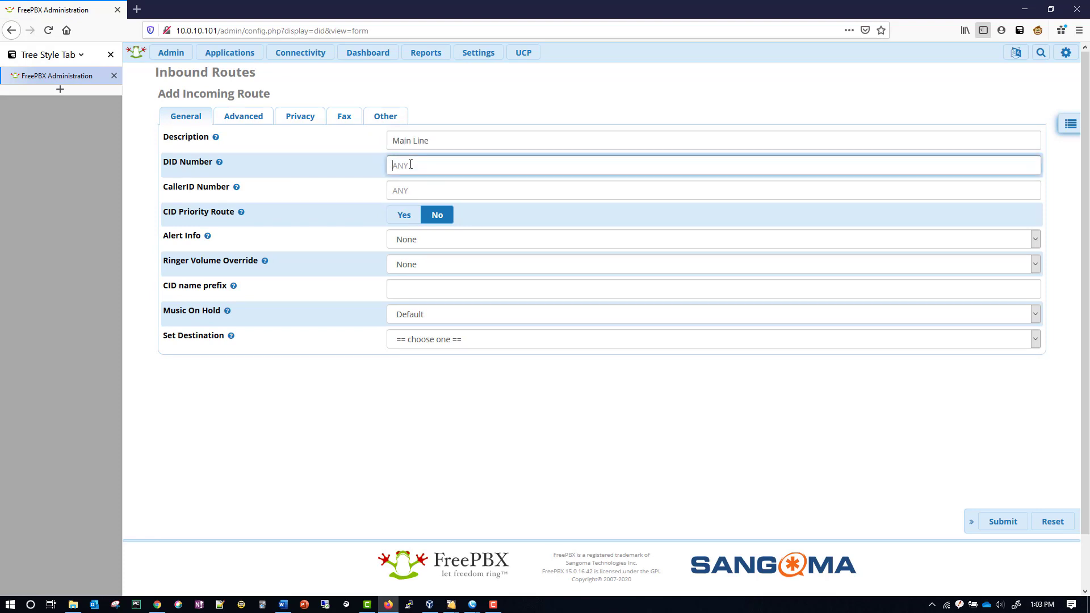
key("Down")
key("Down")
key("Return")
left_click(352, 171)
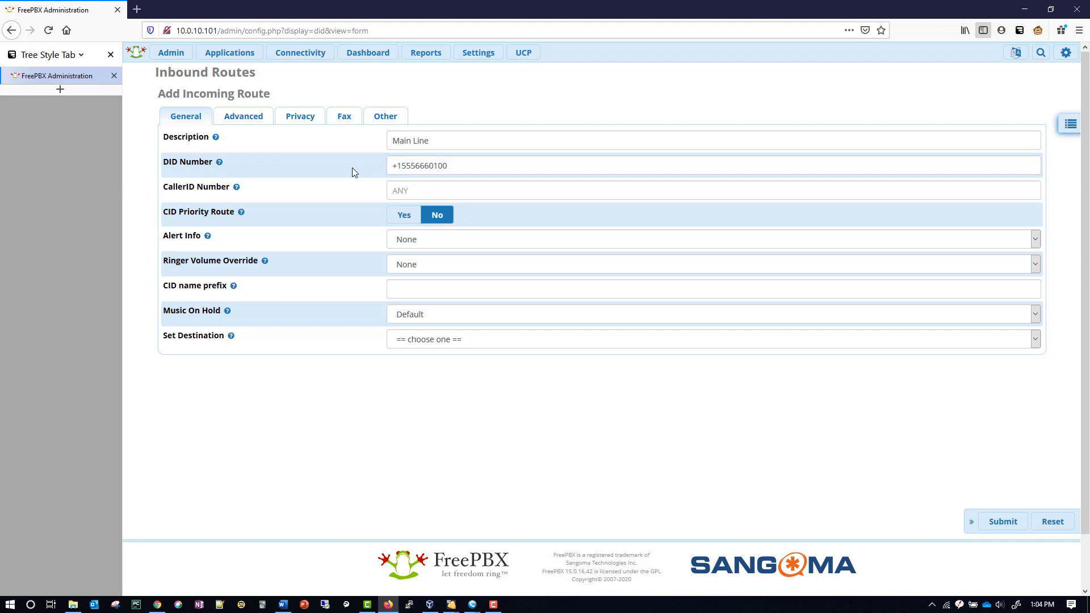
left_click_drag(406, 165, 439, 165)
key("F10")
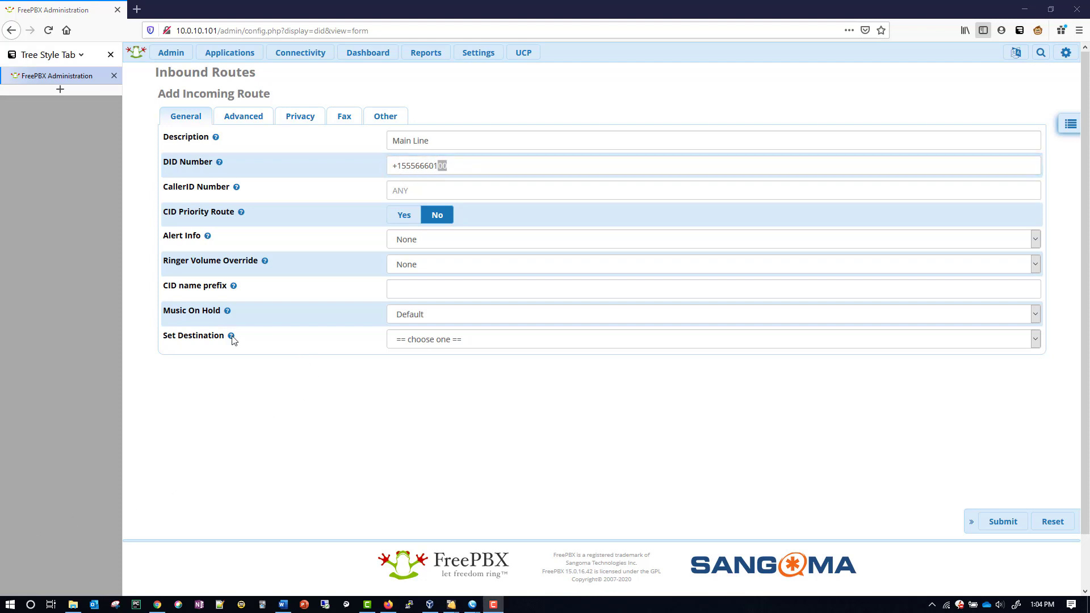
left_click(426, 339)
Step: Route Main Line calls to ring group 100 'Ring Ext 101 and 102', submit and apply the config
left_click(426, 339)
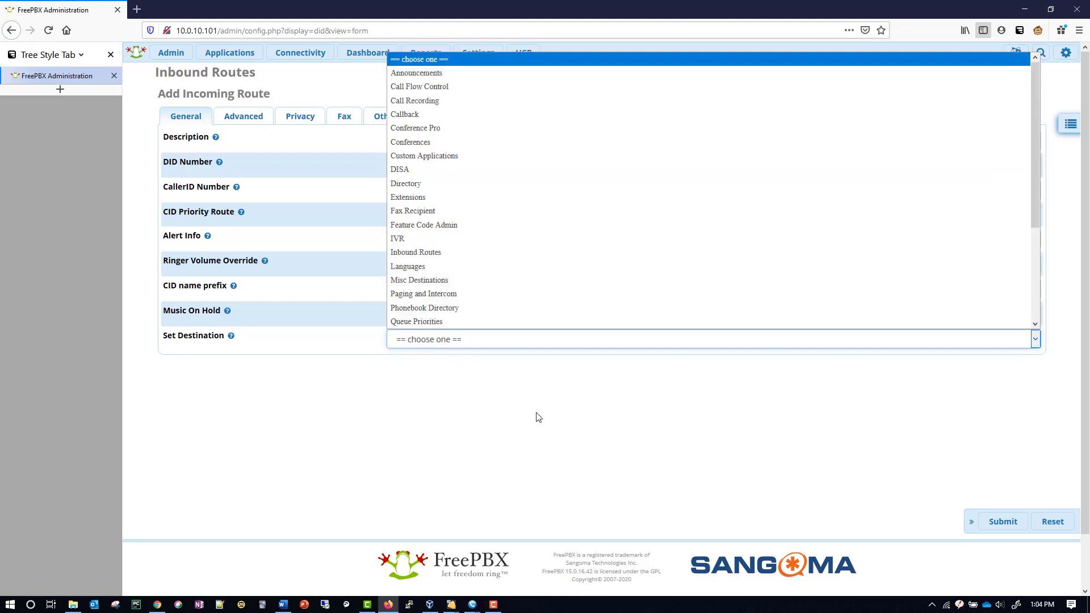
scroll(508, 259, "down", 3)
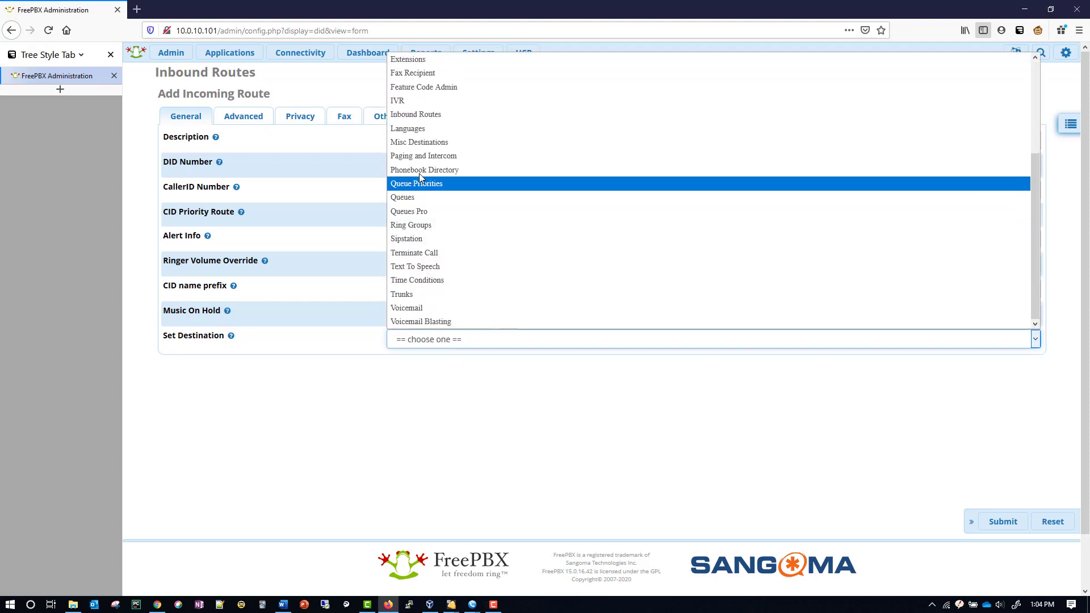
left_click(418, 225)
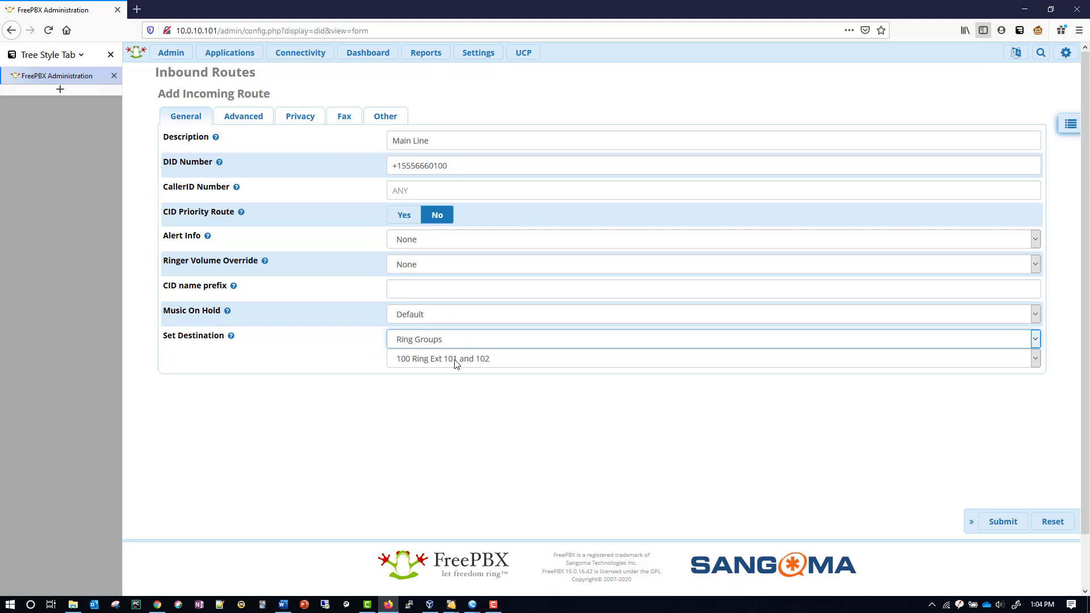
left_click(1006, 524)
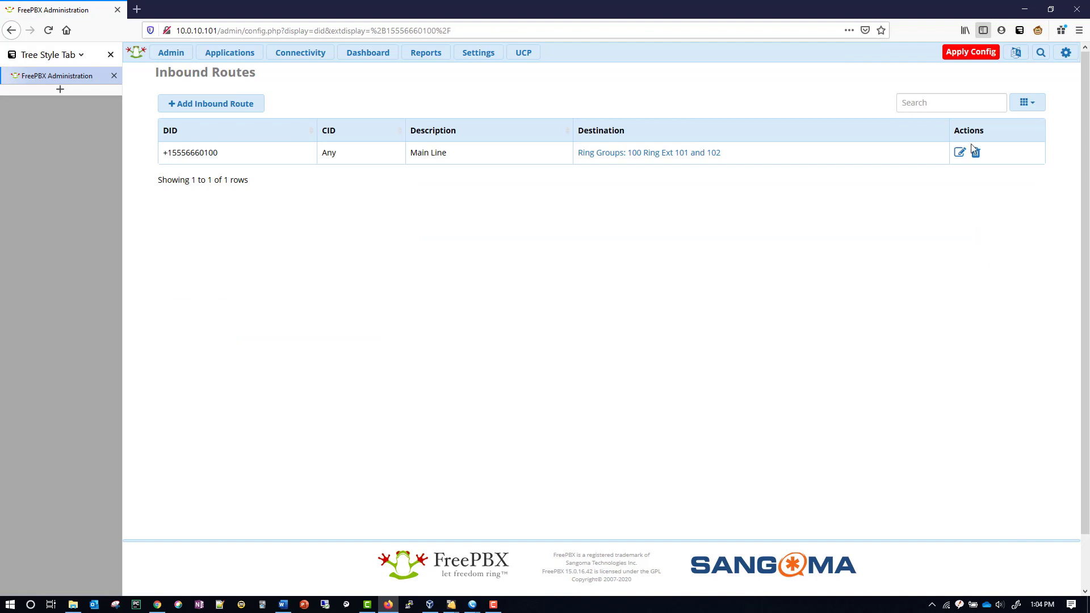
left_click(964, 54)
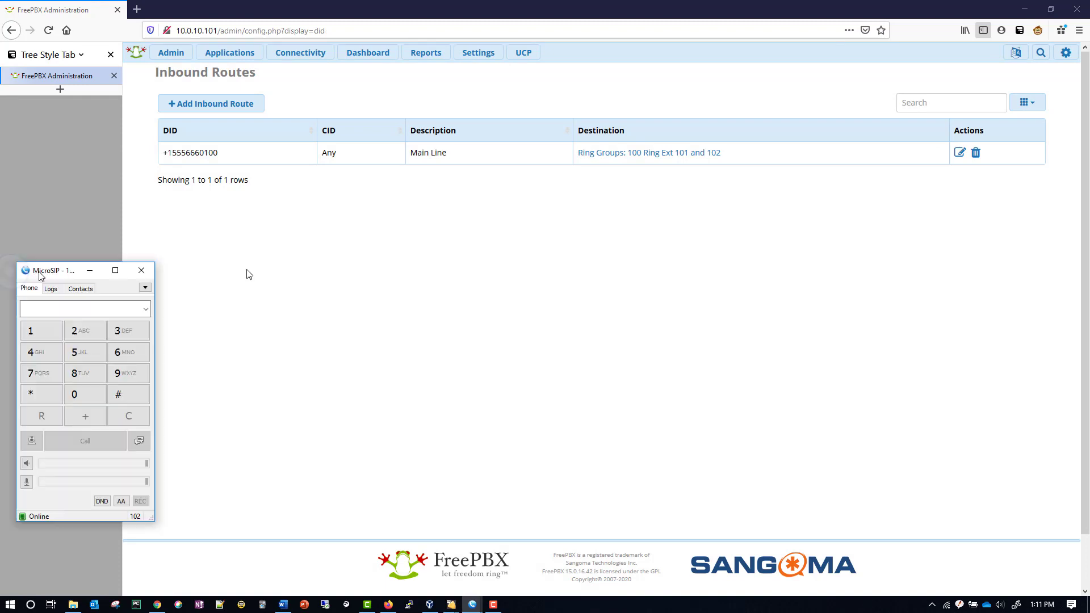
Step: Place the 101 and 102 softphones side by side, call the Main Line from 101, answer on 102, hang up
left_click_drag(835, 172, 752, 196)
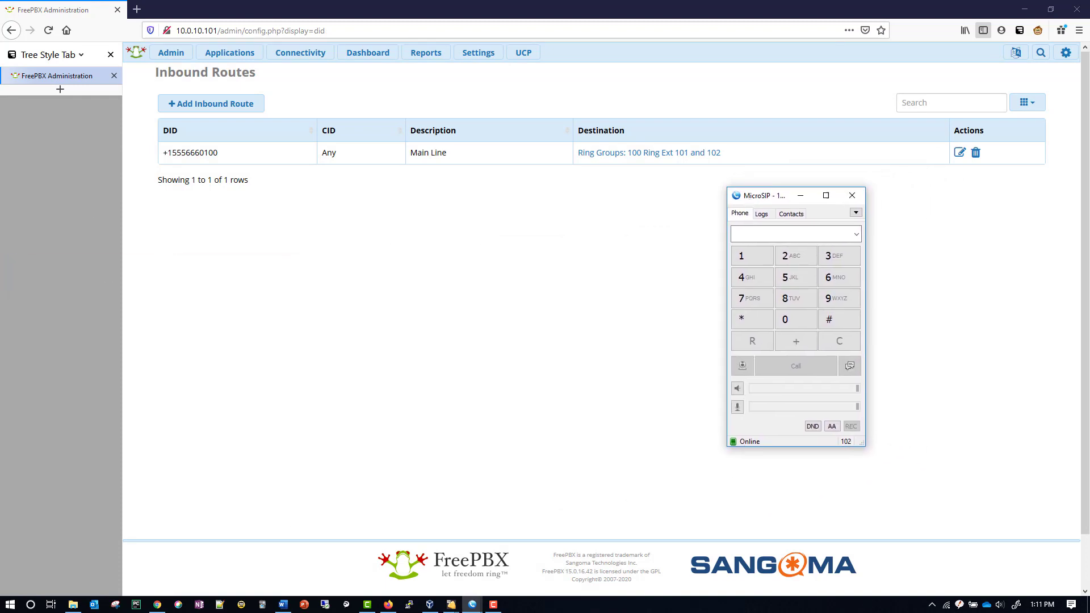
left_click_drag(397, 249, 389, 202)
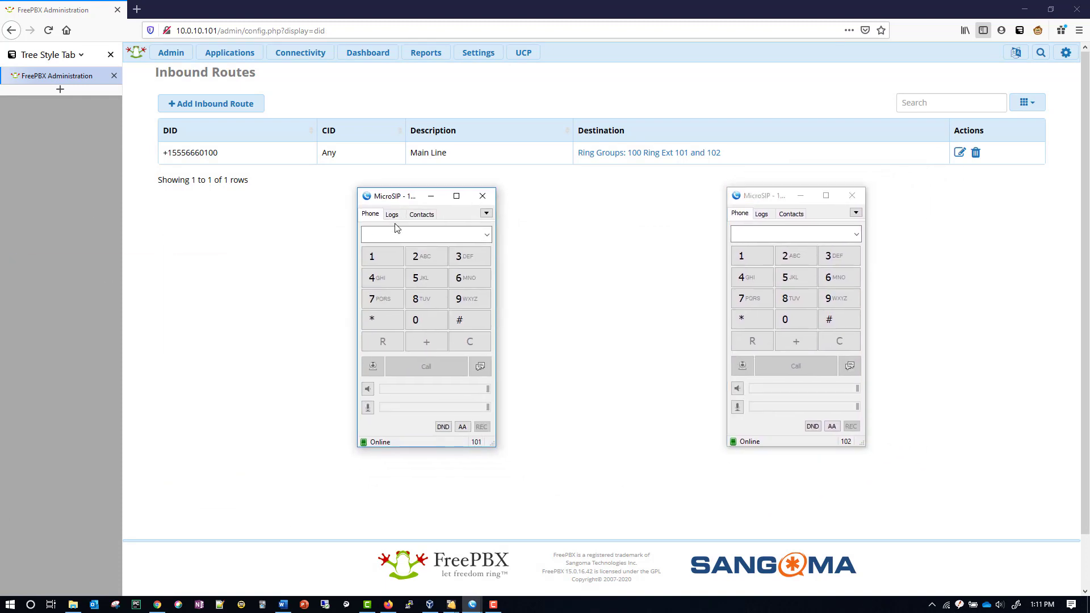
left_click(421, 233)
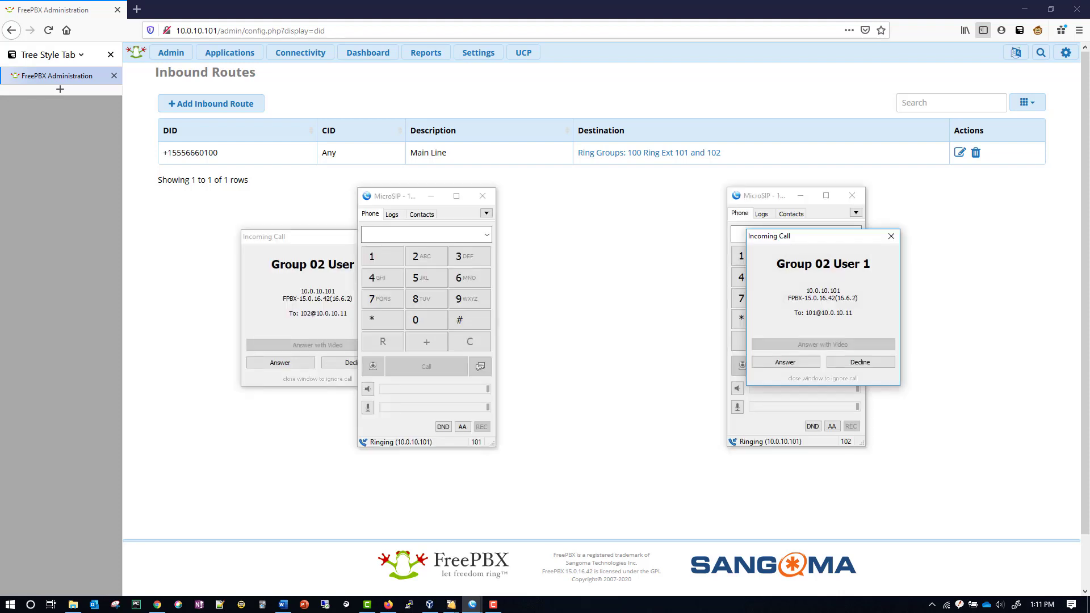
left_click_drag(844, 243, 979, 226)
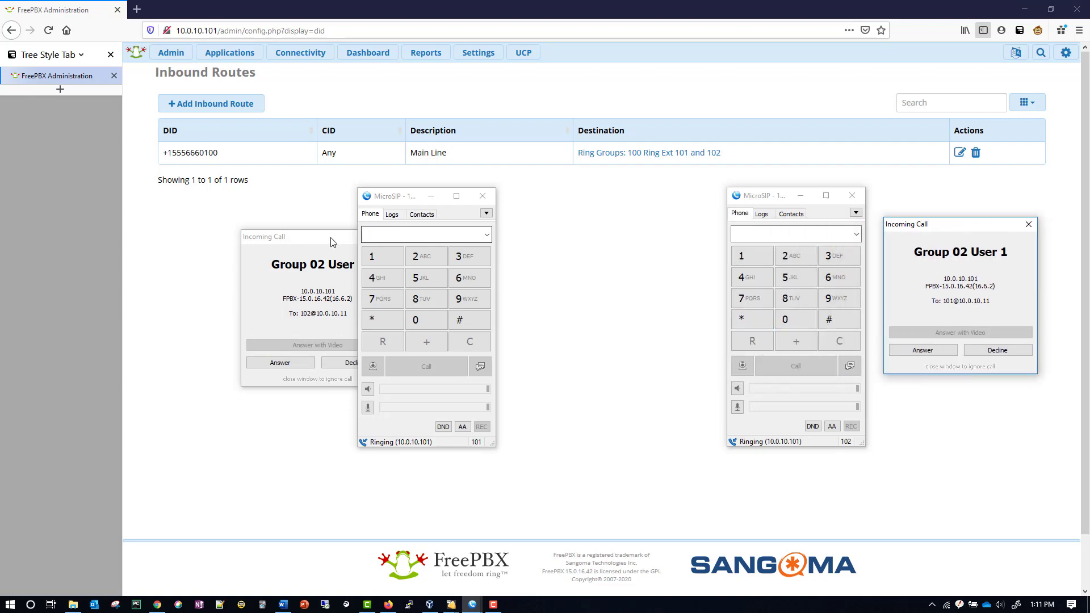
left_click_drag(334, 242, 287, 234)
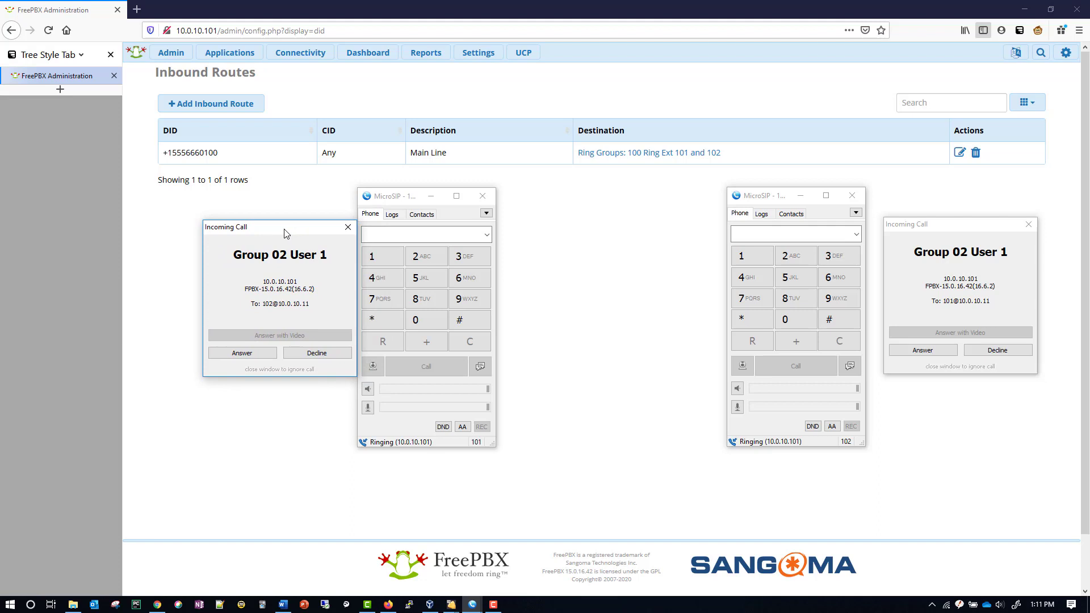
left_click(233, 354)
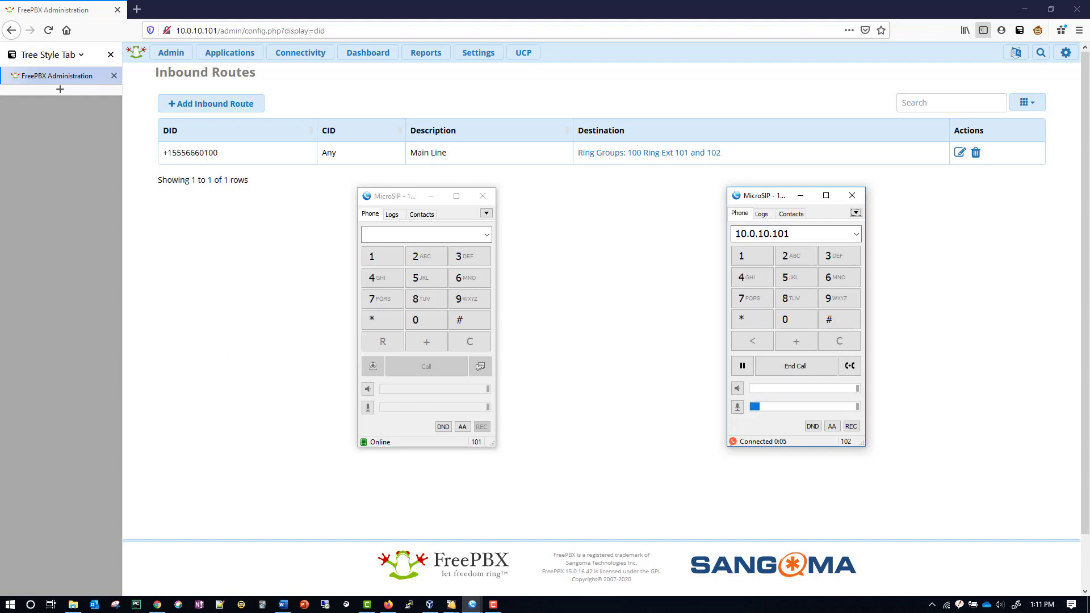
left_click(811, 366)
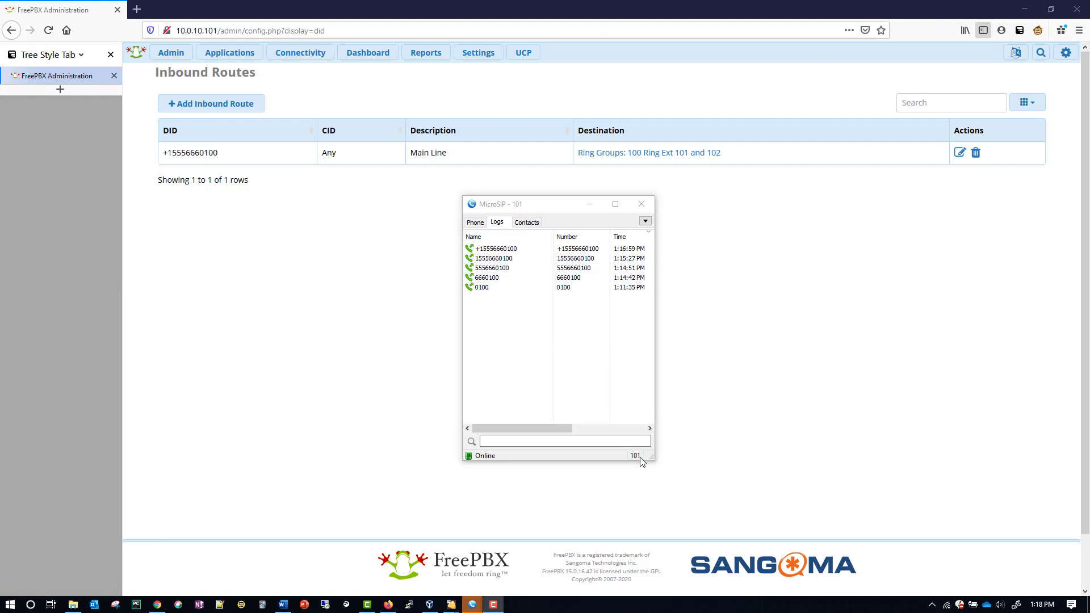
Step: Inspect extension 101's SIP server, proxy and display name, cancel, then select the logged call to 0100
left_click(645, 221)
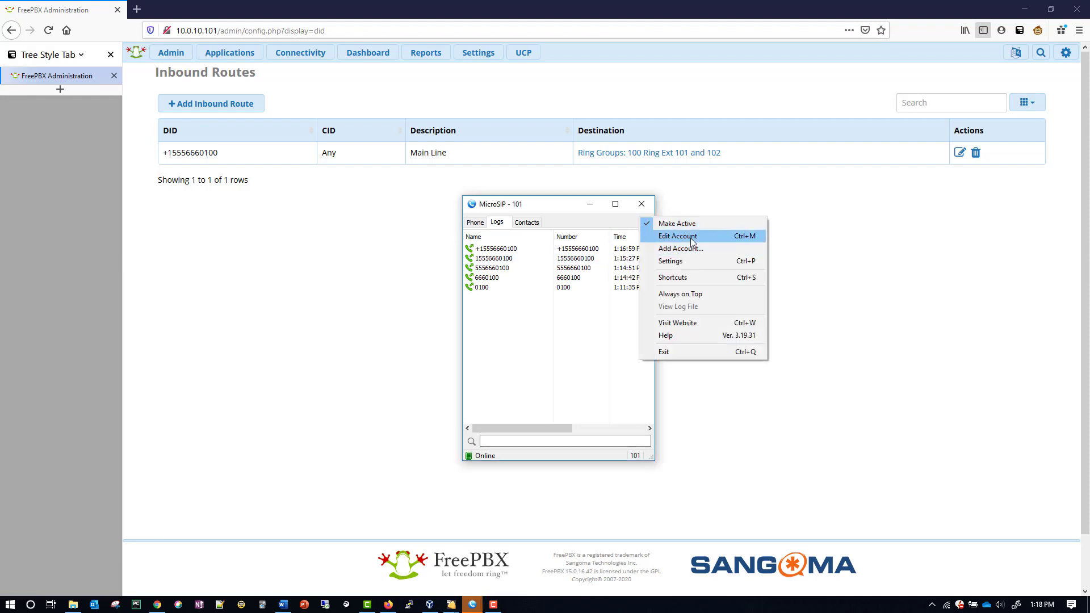
left_click(678, 237)
double_click(585, 268)
double_click(585, 252)
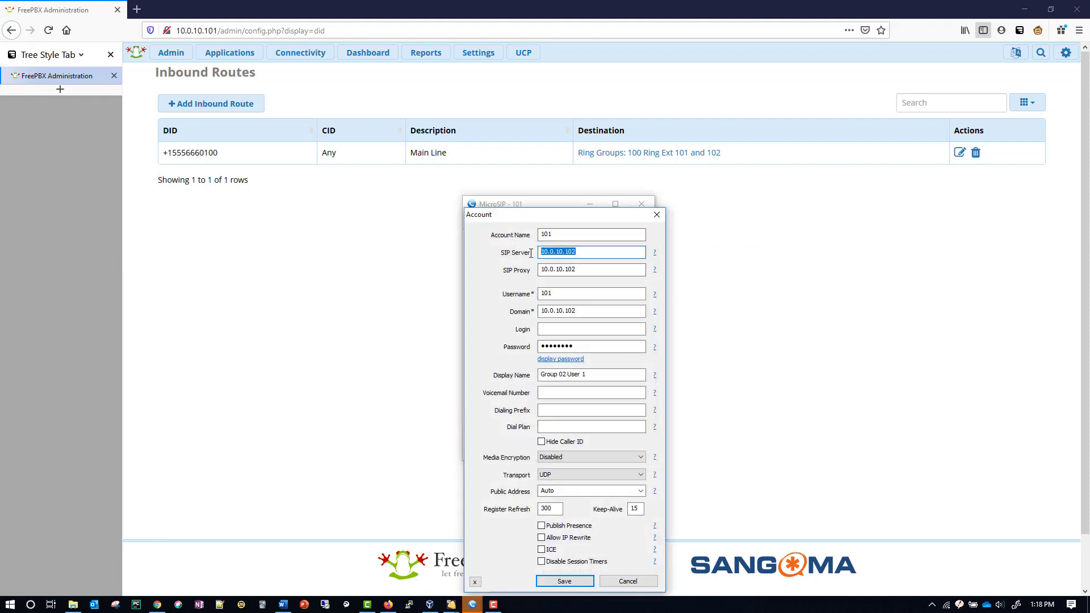
left_click_drag(591, 375, 536, 373)
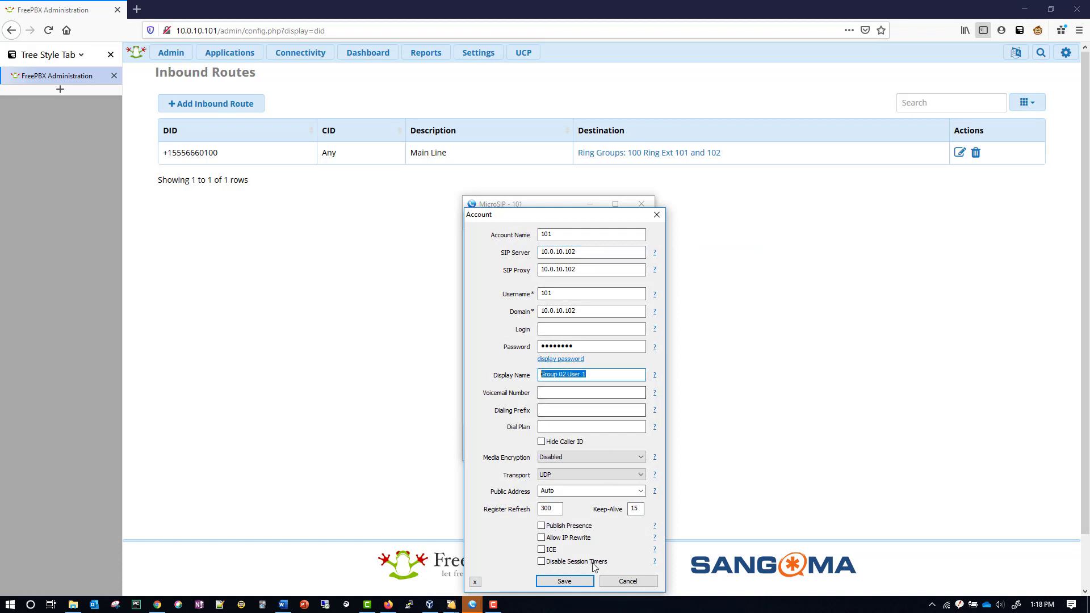
left_click(628, 581)
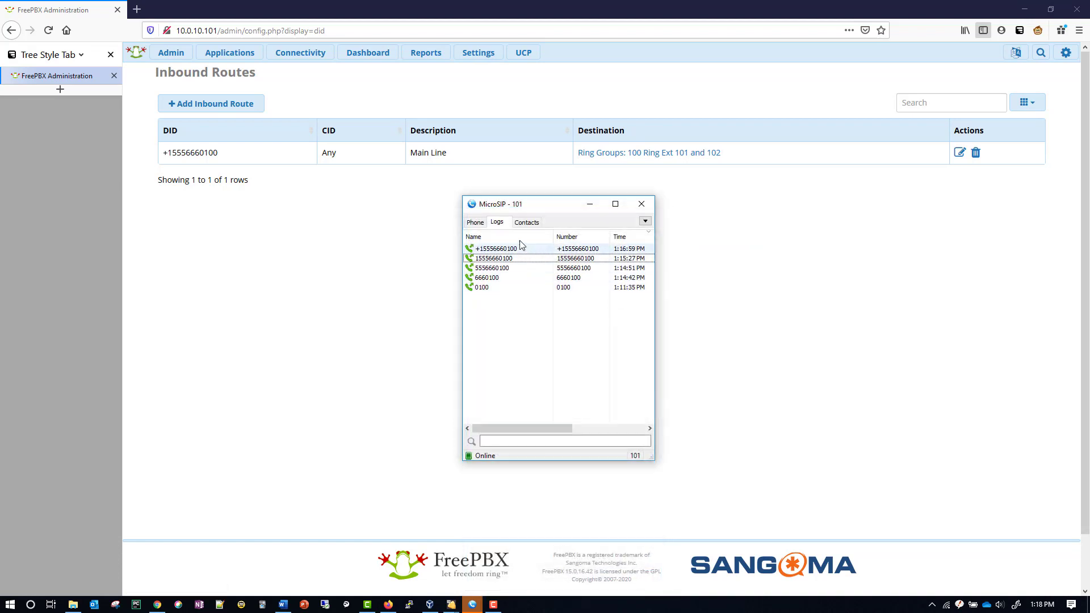
left_click(577, 291)
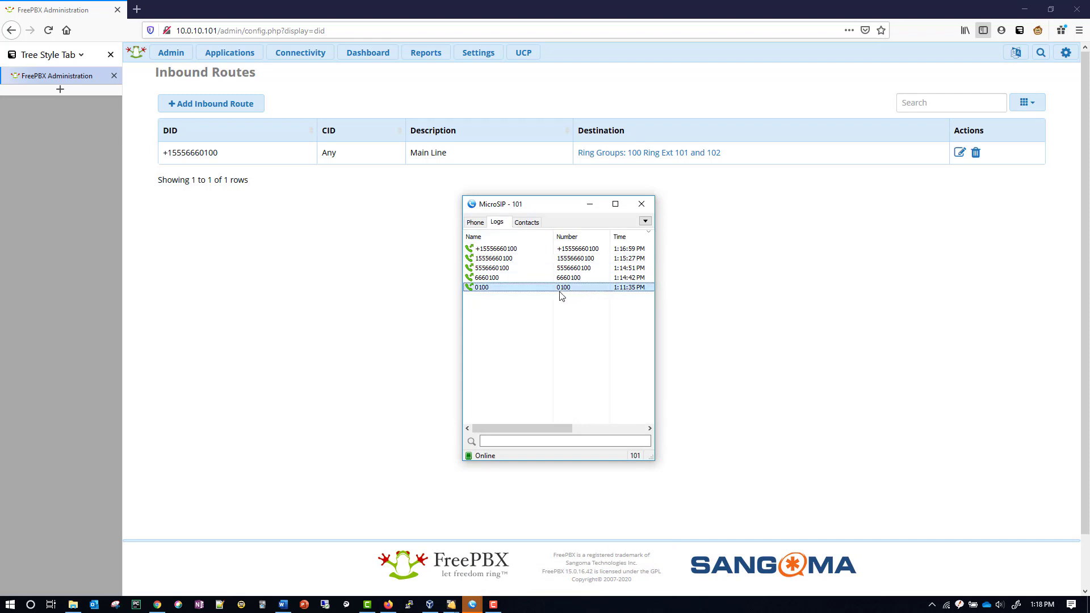
left_click(488, 280)
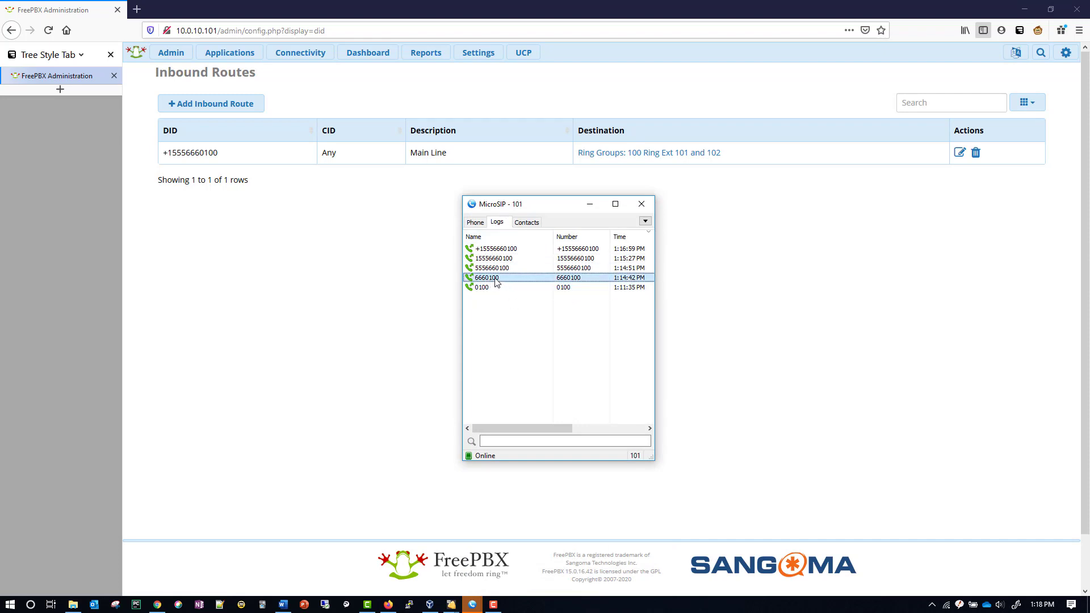
left_click(496, 269)
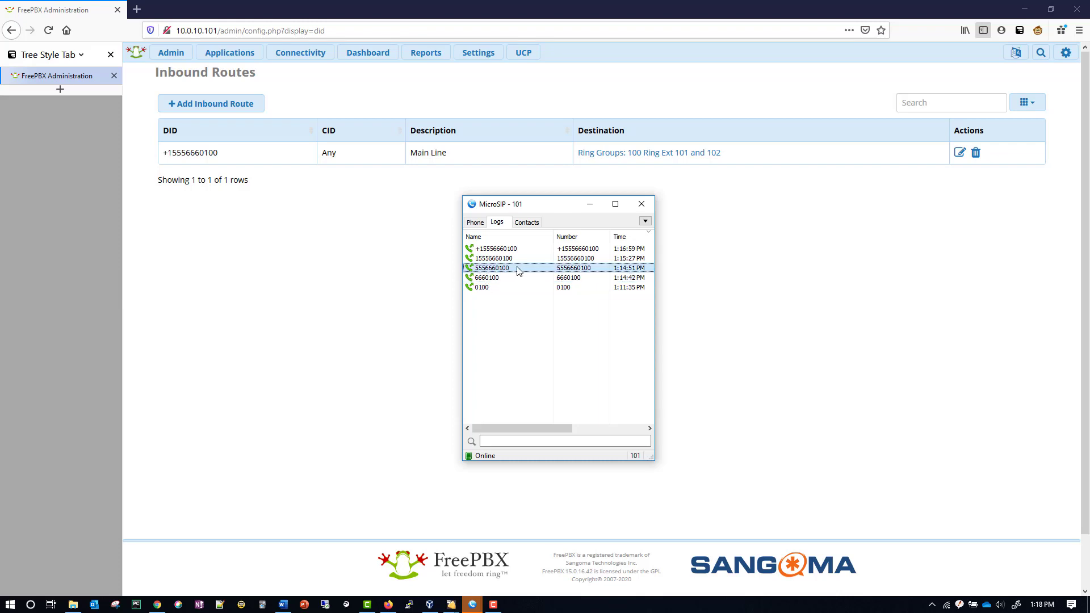
left_click(515, 260)
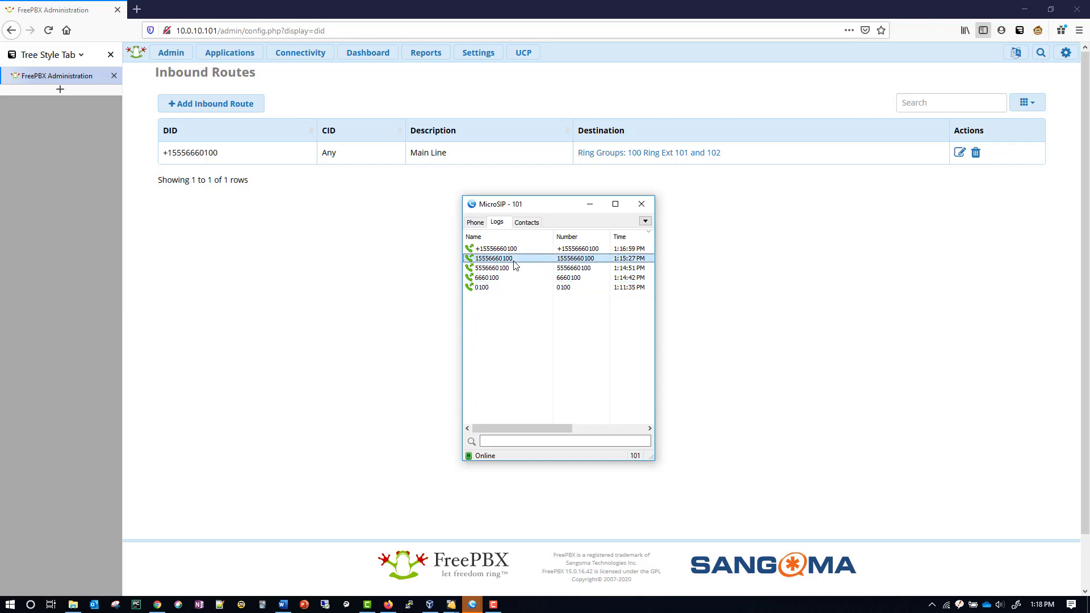
left_click(514, 250)
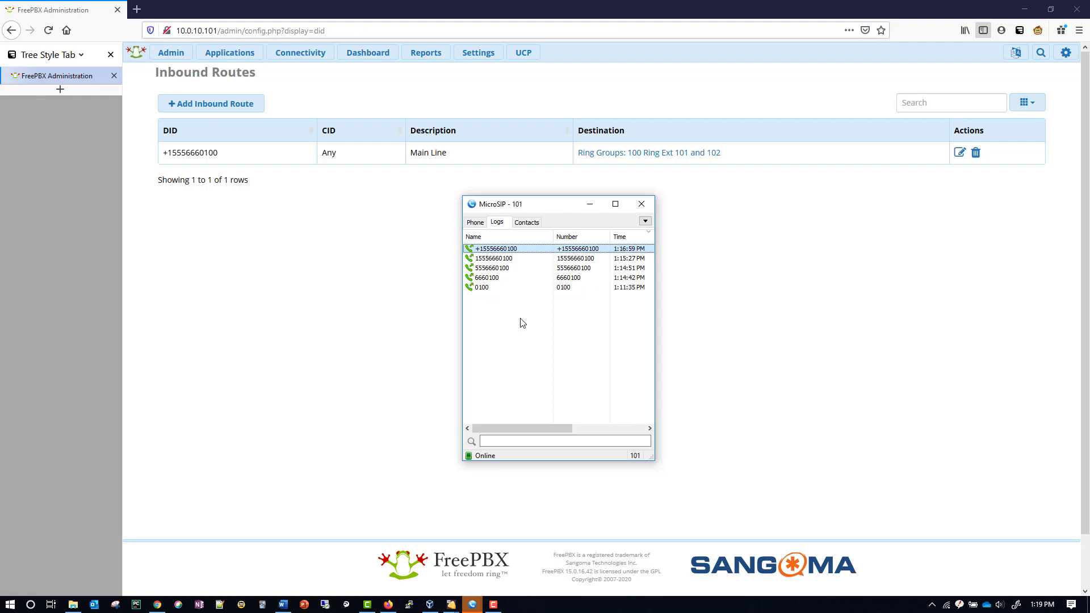
key("Escape")
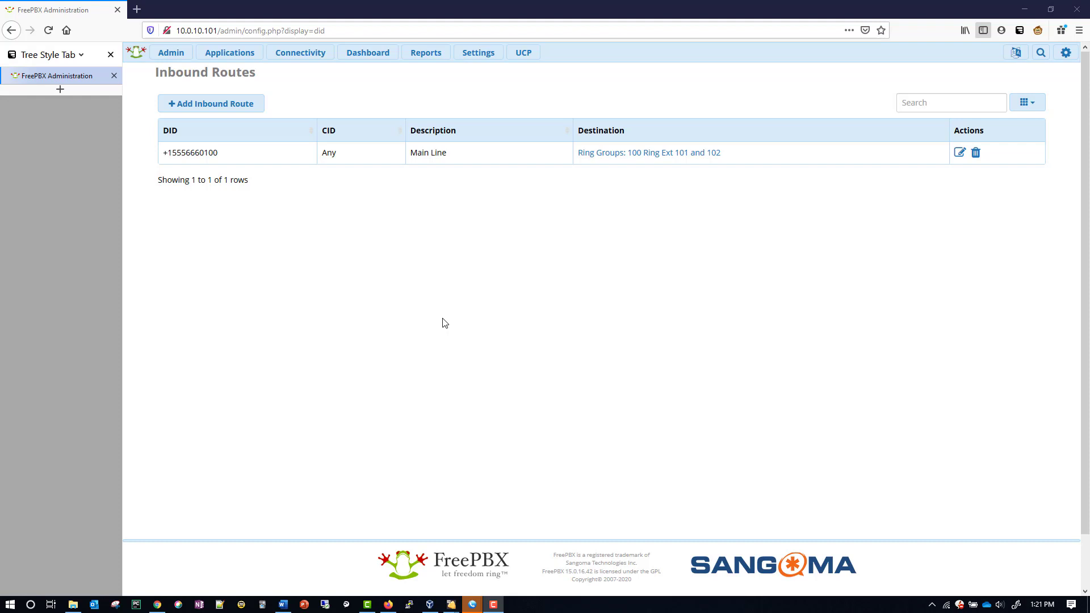
Step: Add a new inbound route with the description 'User 1'
left_click(232, 105)
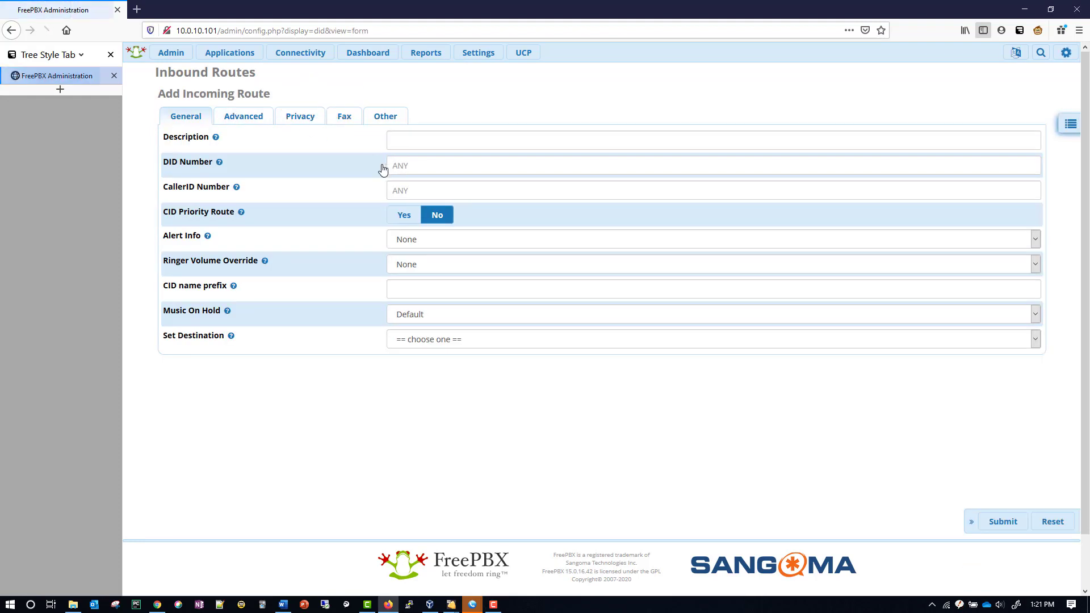
left_click(416, 137)
key("ctrl+v")
key("ctrl+v")
left_click_drag(464, 141, 417, 139)
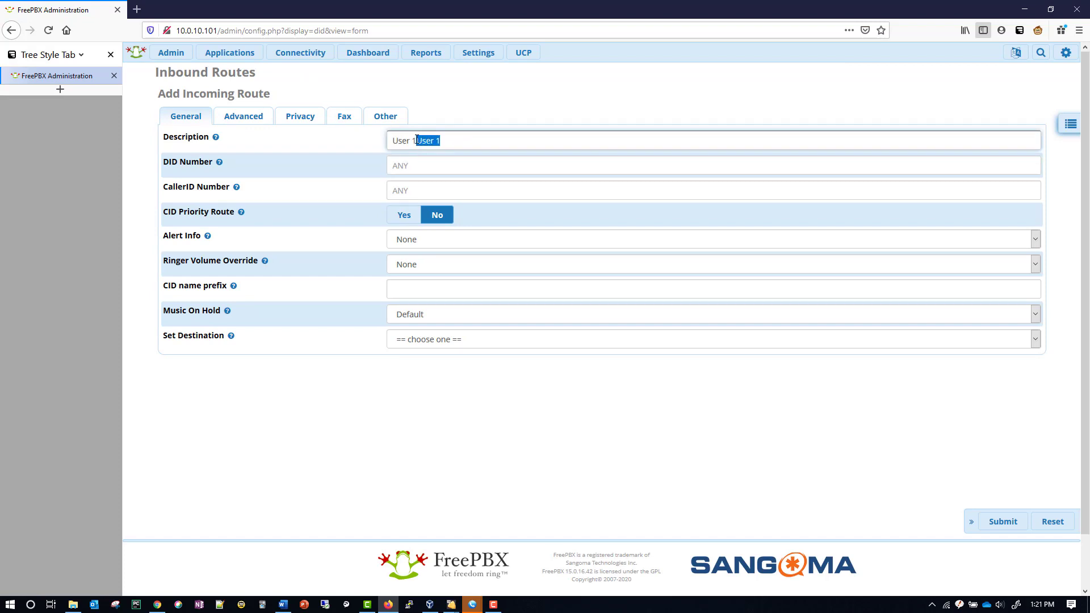
key("BackSpace")
left_click(352, 161)
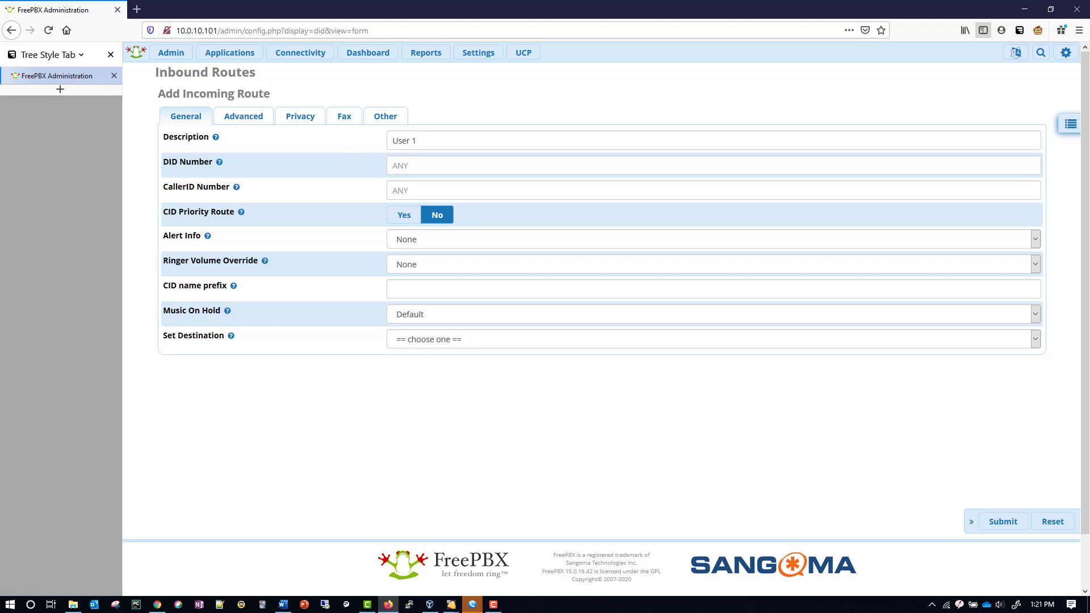
key("alt+Tab")
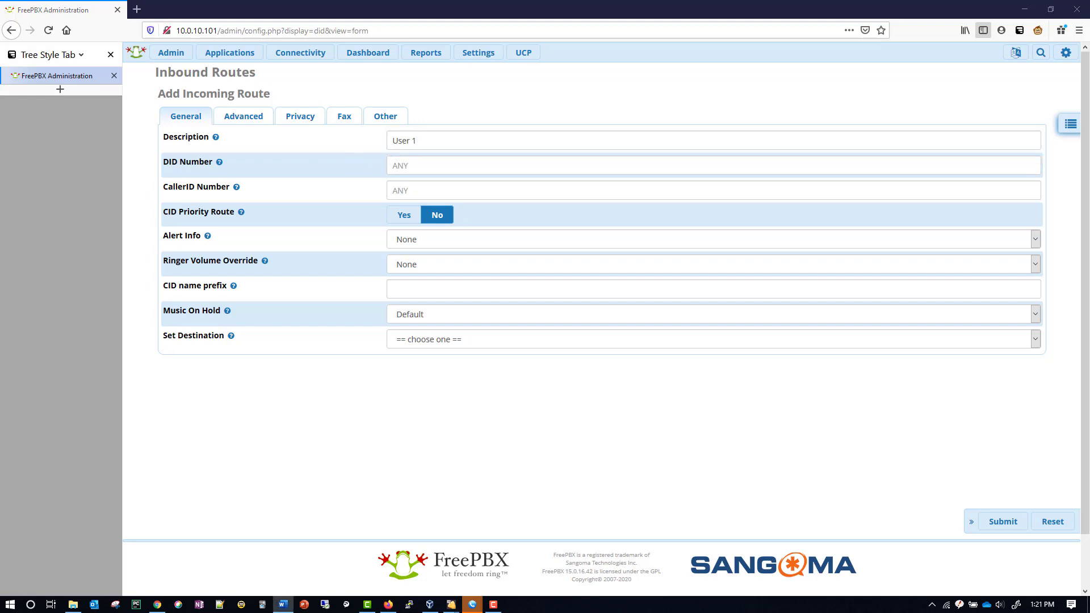
left_click(419, 162)
type("+1555666XX01")
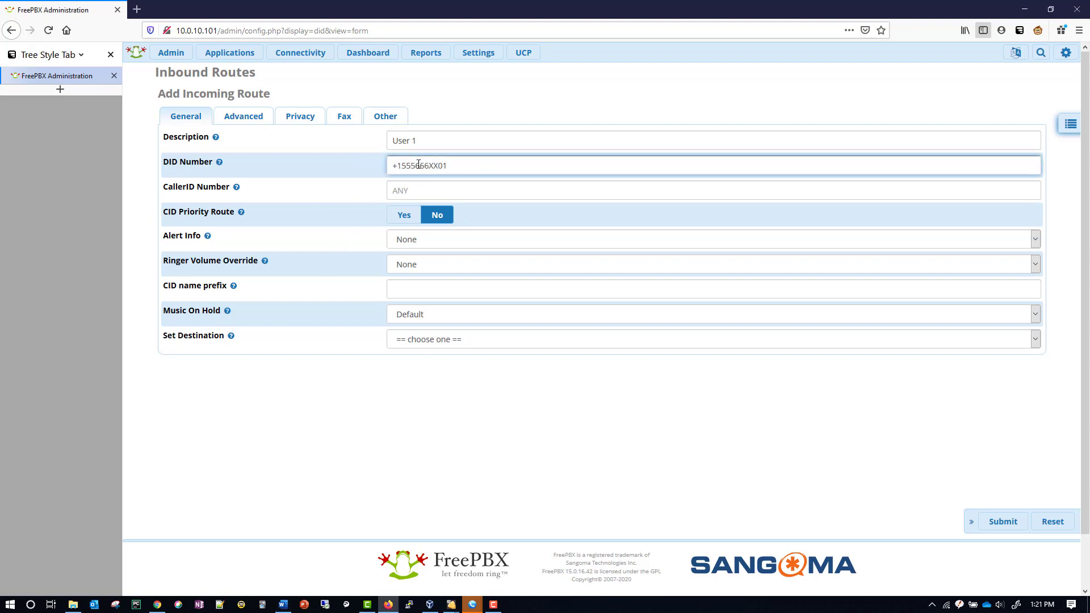
left_click_drag(429, 165, 440, 164)
type("01")
left_click(342, 184)
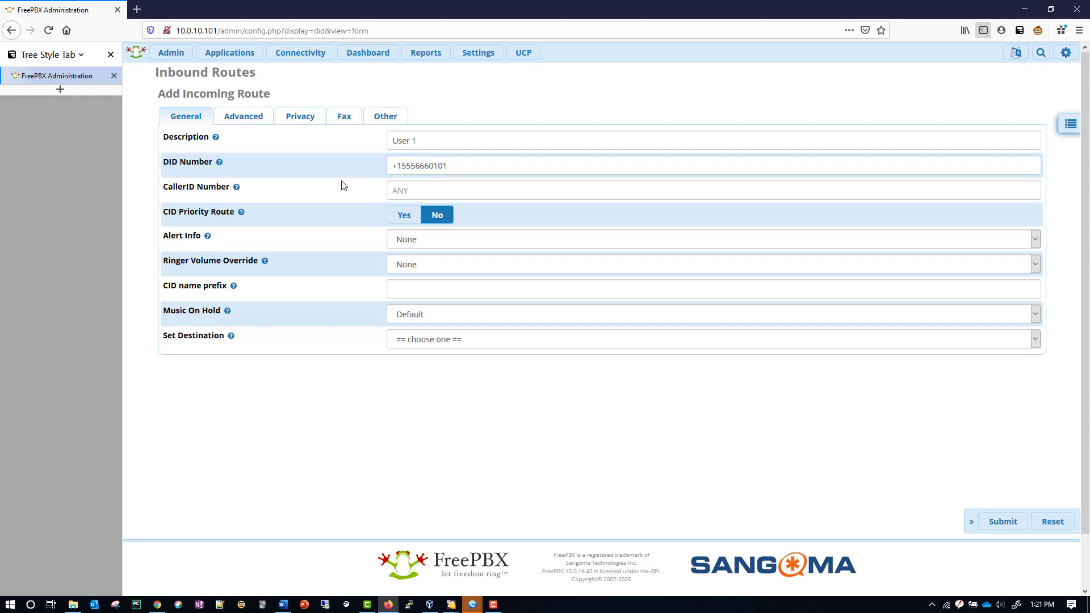
left_click_drag(448, 165, 438, 165)
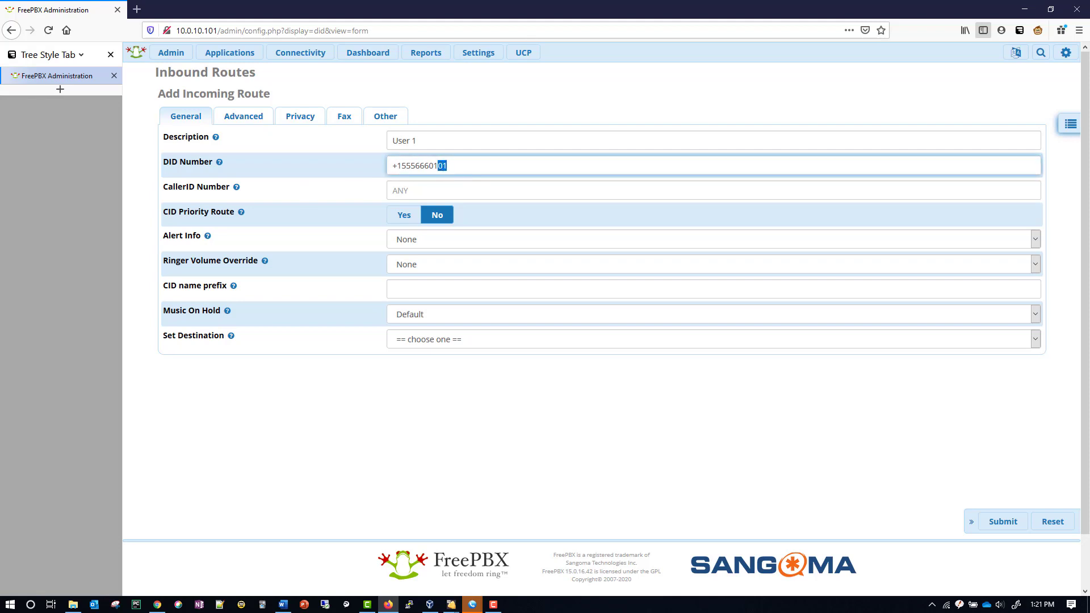
Step: Set the destination to Extensions > 101 Group 01 User 1 and submit the route
left_click(406, 339)
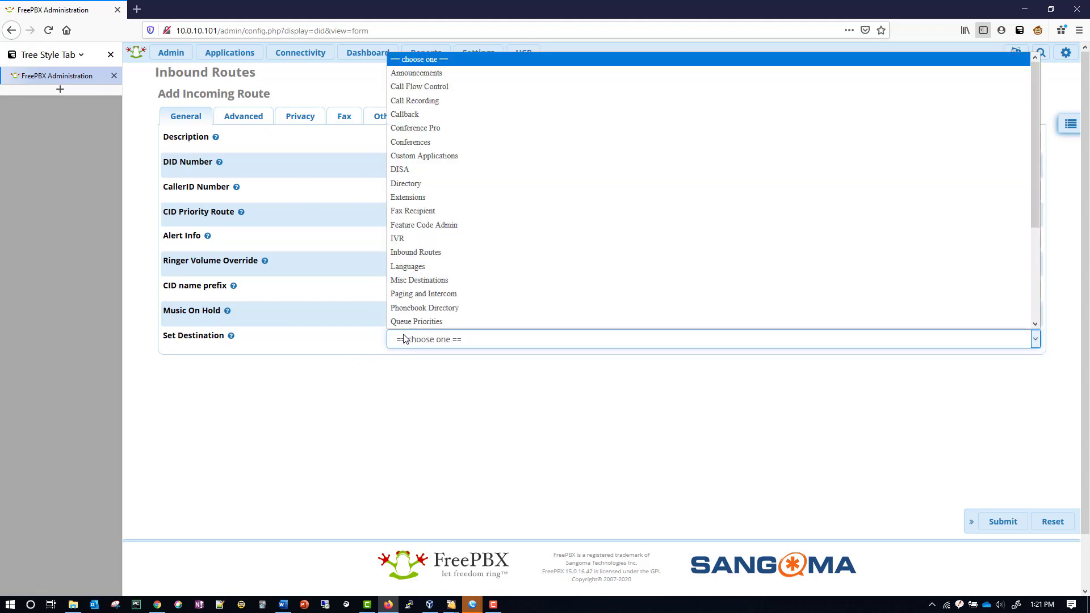
left_click(431, 197)
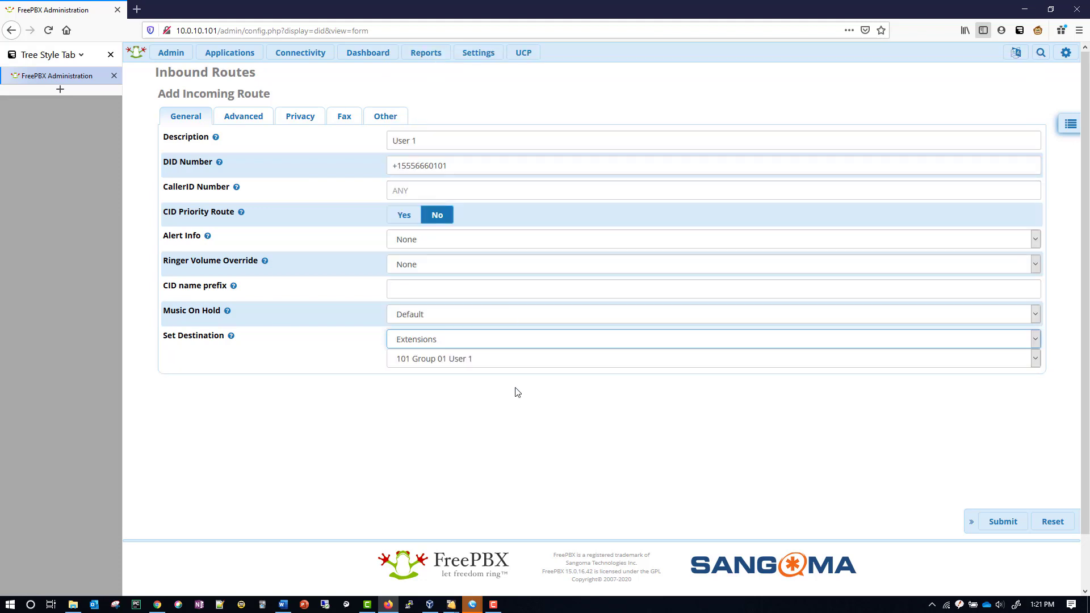
left_click(1036, 358)
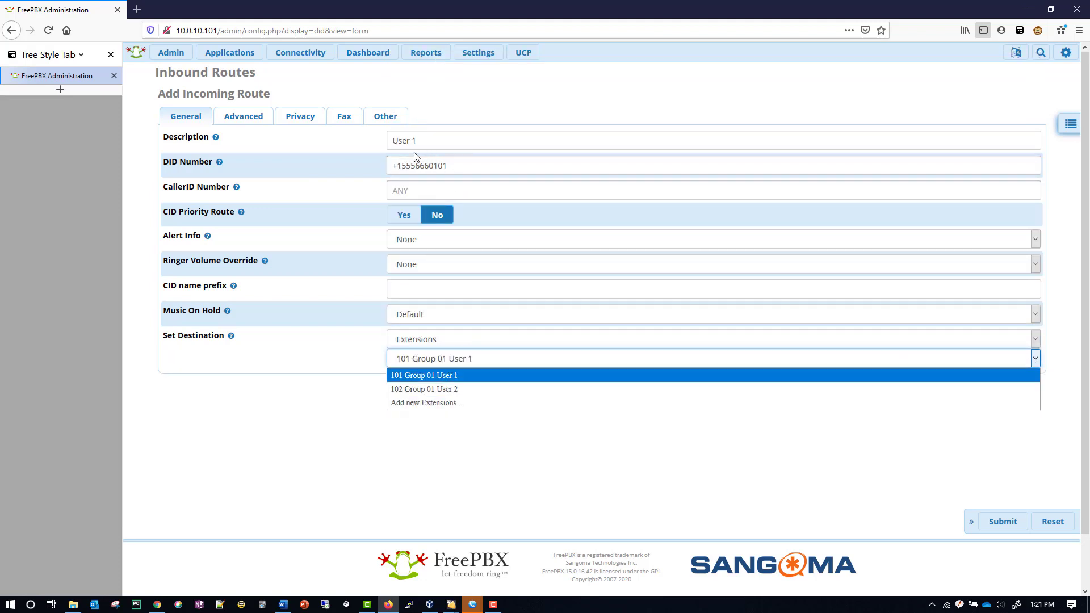
left_click(444, 377)
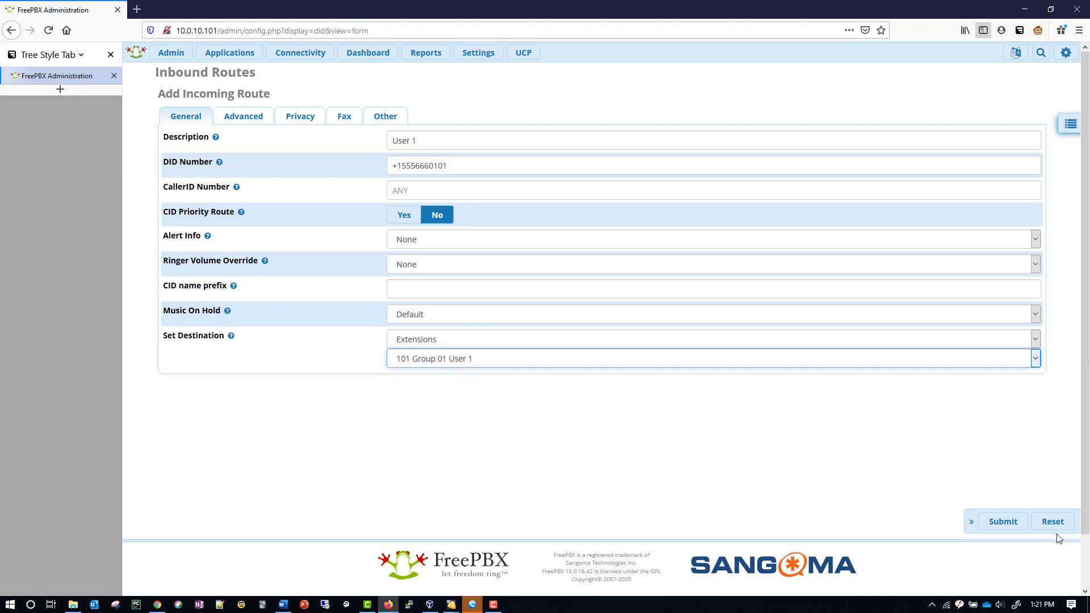
left_click(1011, 522)
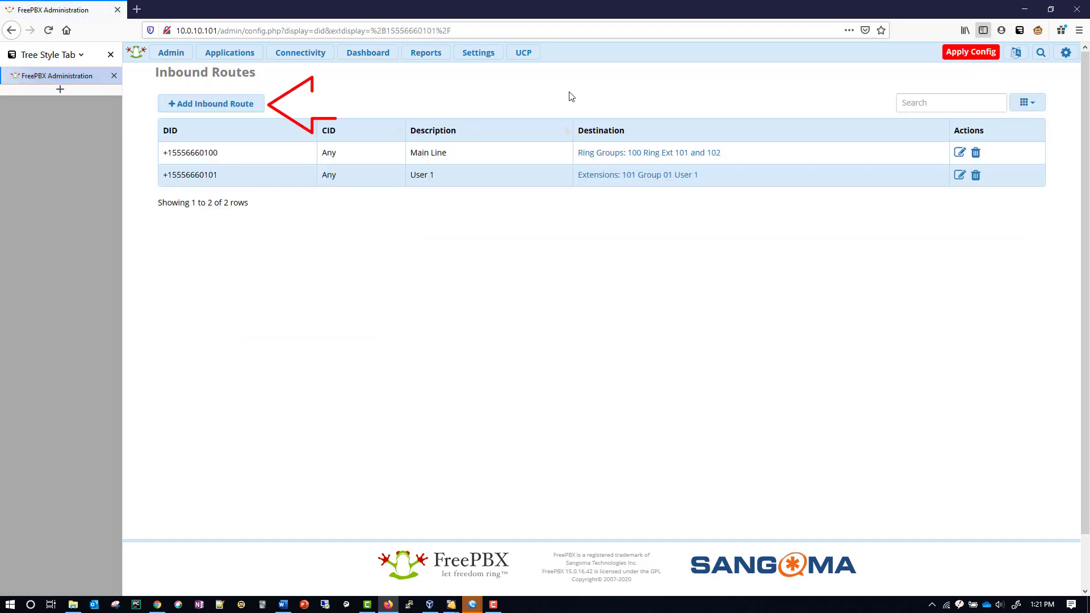
left_click(250, 104)
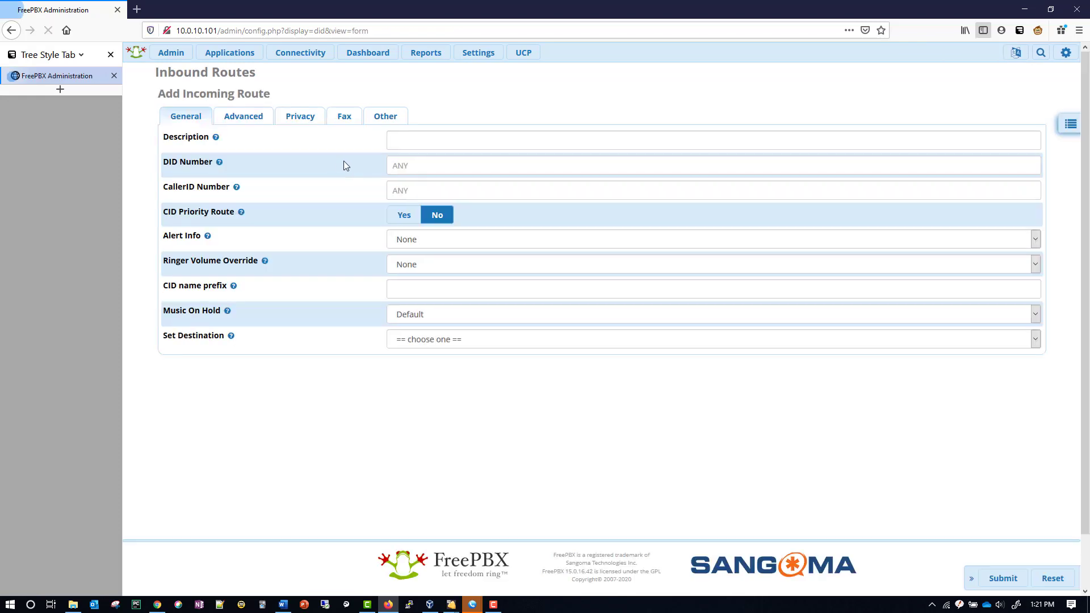
Step: Give the new inbound route the description 'User 2'
left_click(428, 142)
type("U")
left_click(413, 160)
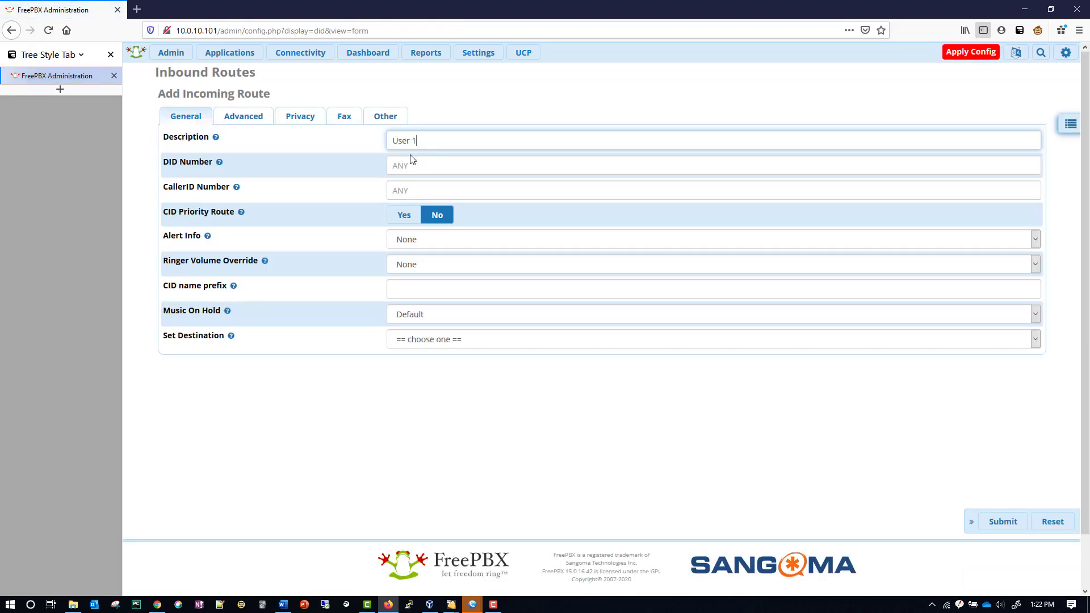
key("BackSpace")
type("2")
left_click(418, 160)
type("+1555666XX0")
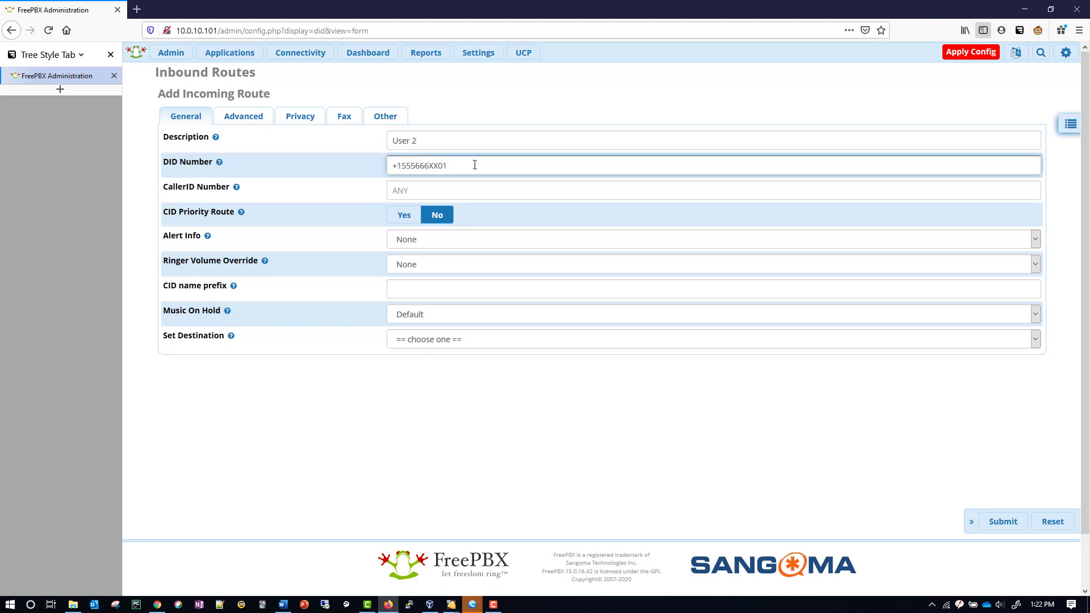
type("2")
left_click_drag(438, 165, 429, 166)
type("01")
left_click(298, 205)
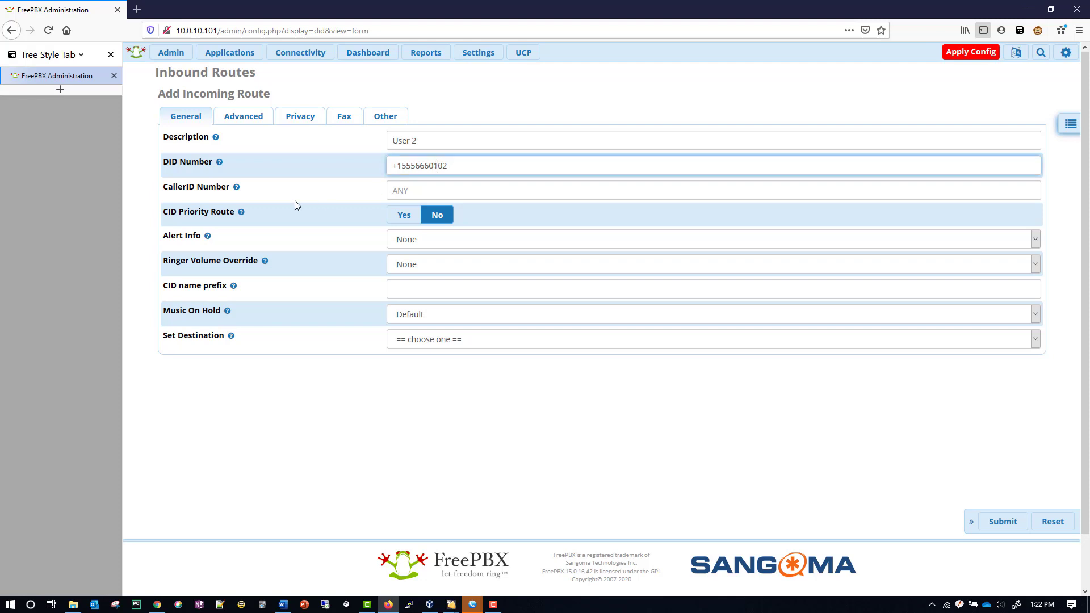
Step: Send calls to Extensions > 102 Group 01 User 2, submit and apply the config
left_click(419, 340)
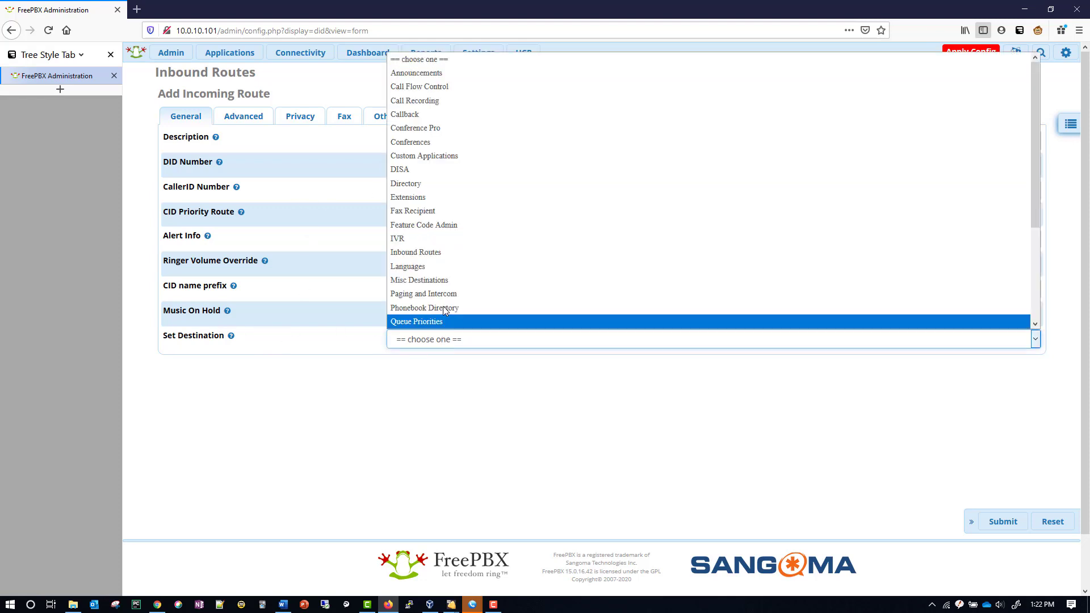
left_click(411, 198)
left_click(458, 363)
left_click(452, 390)
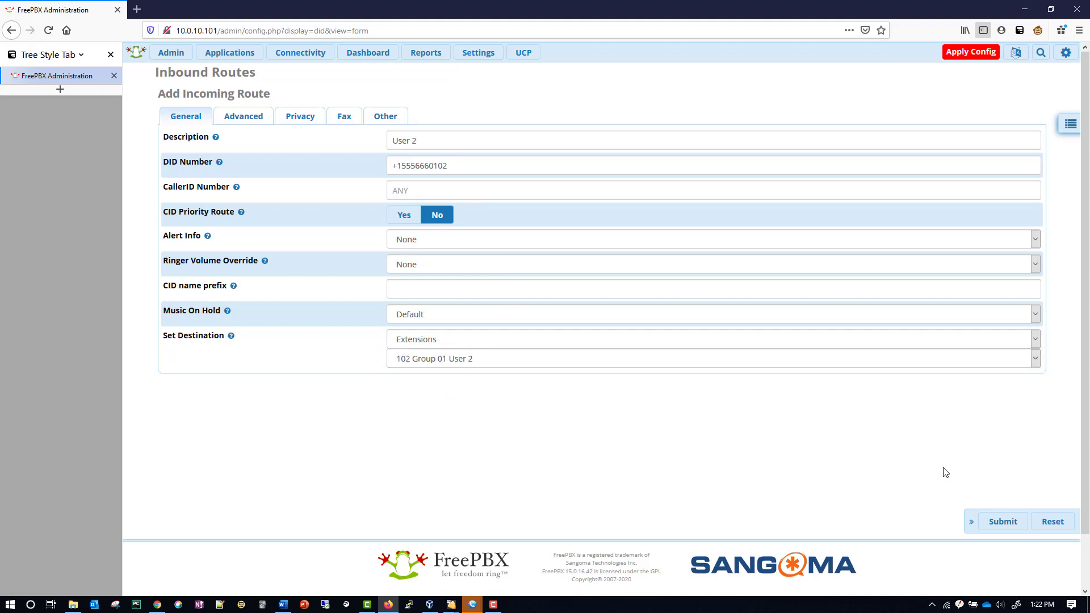
left_click(1003, 524)
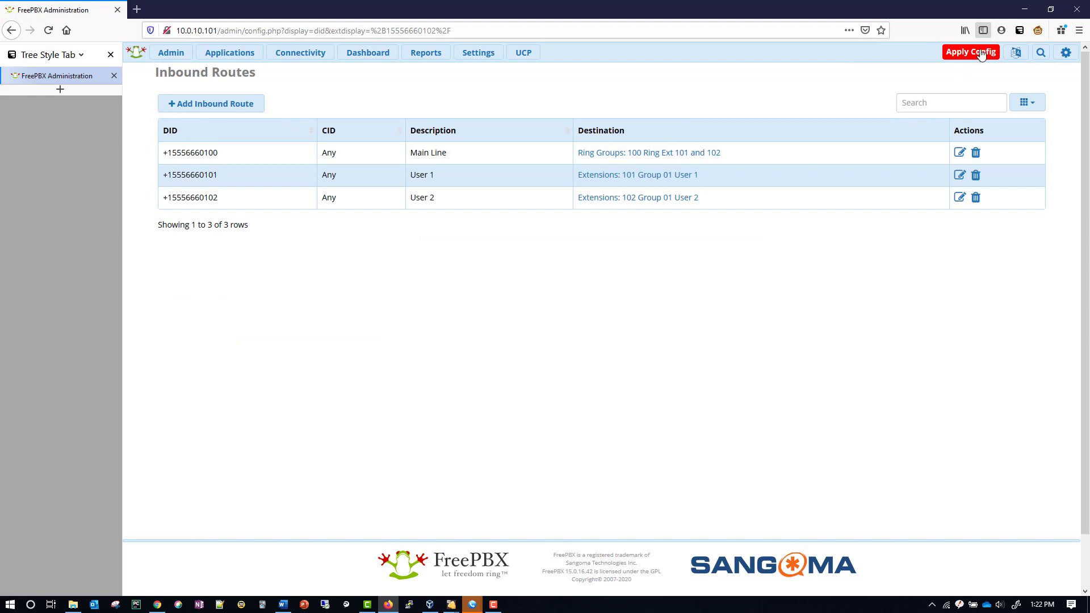
left_click(980, 54)
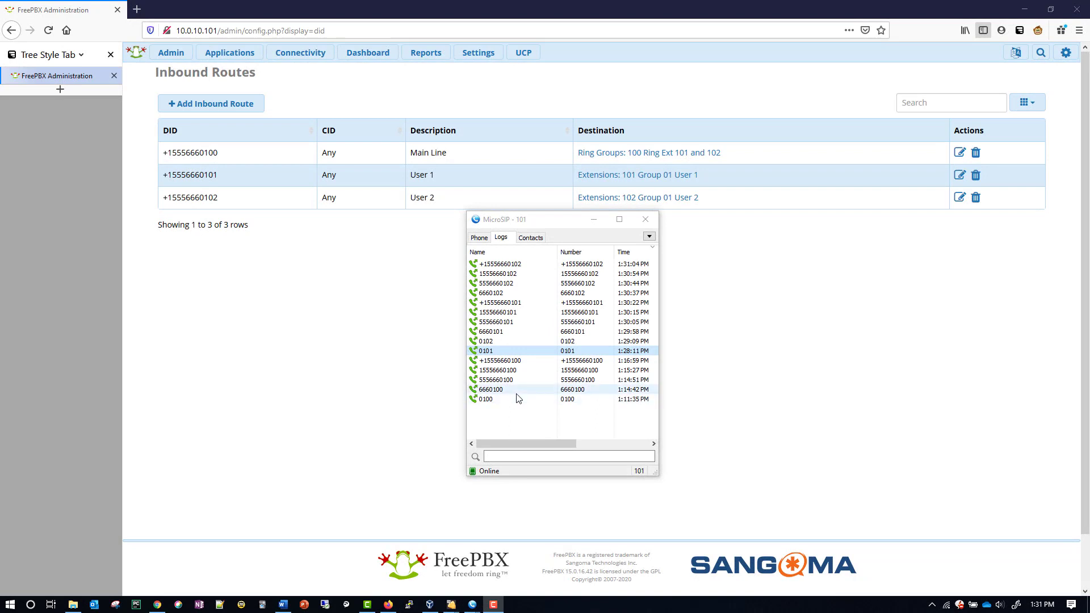
left_click(649, 236)
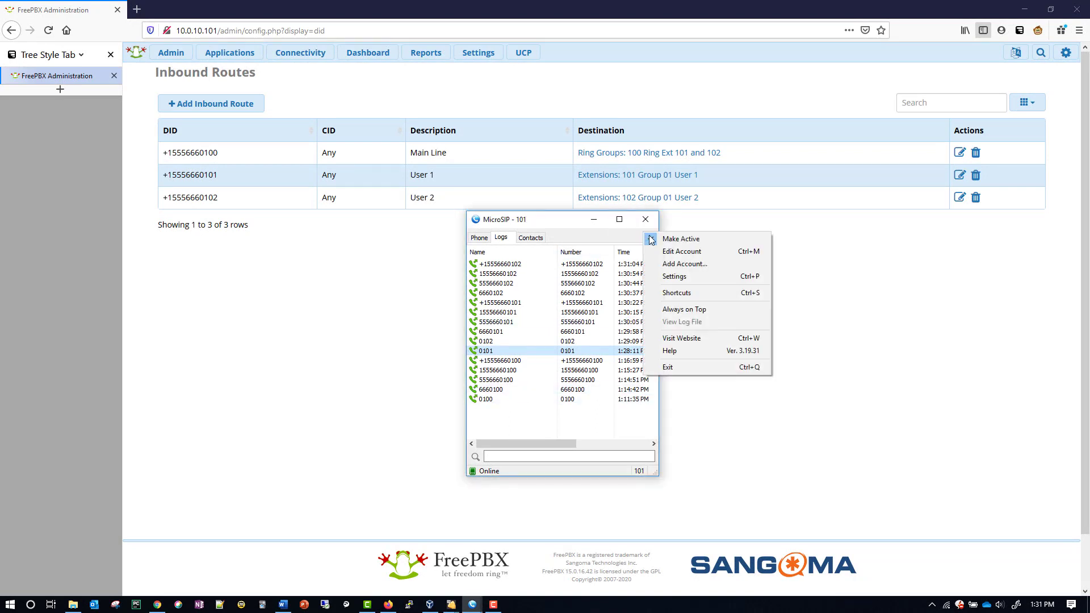
left_click(703, 251)
left_click_drag(574, 220, 723, 114)
key("Tab")
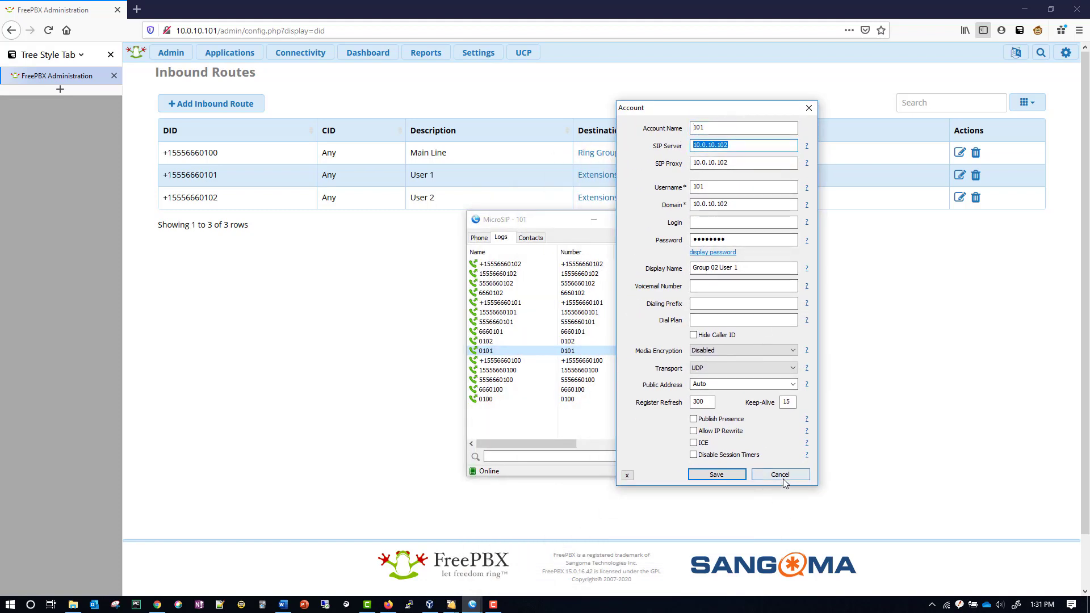
left_click(780, 475)
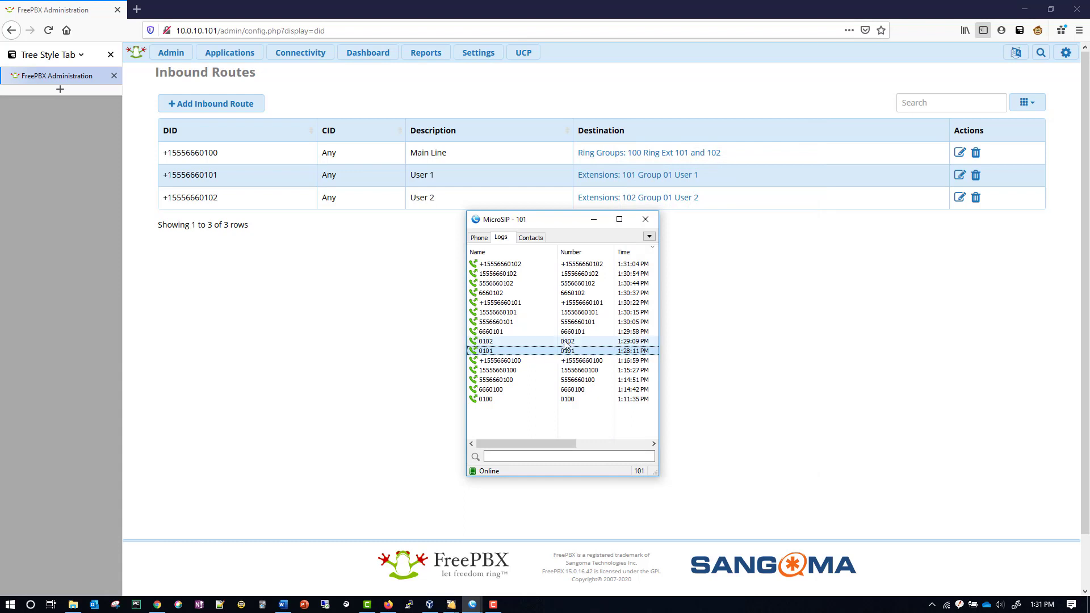
left_click(591, 333)
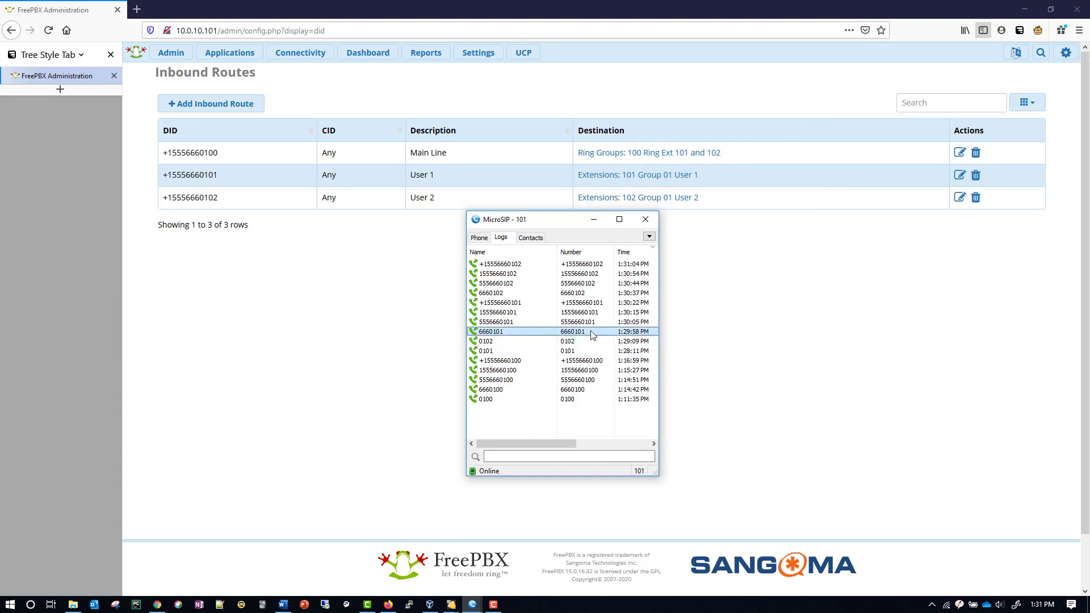
left_click(591, 304)
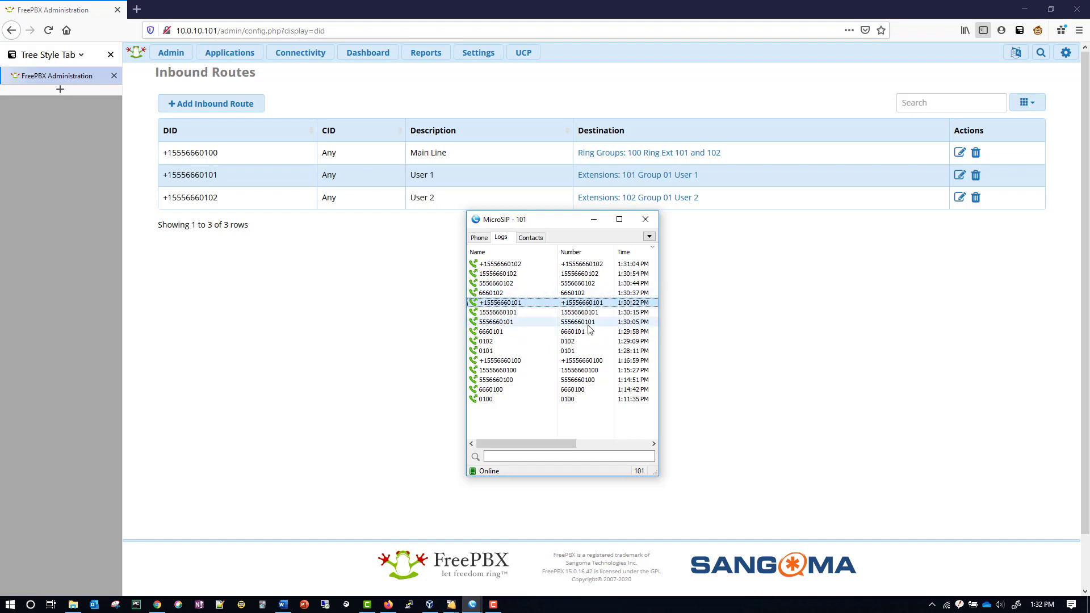
left_click(592, 274)
left_click(592, 265)
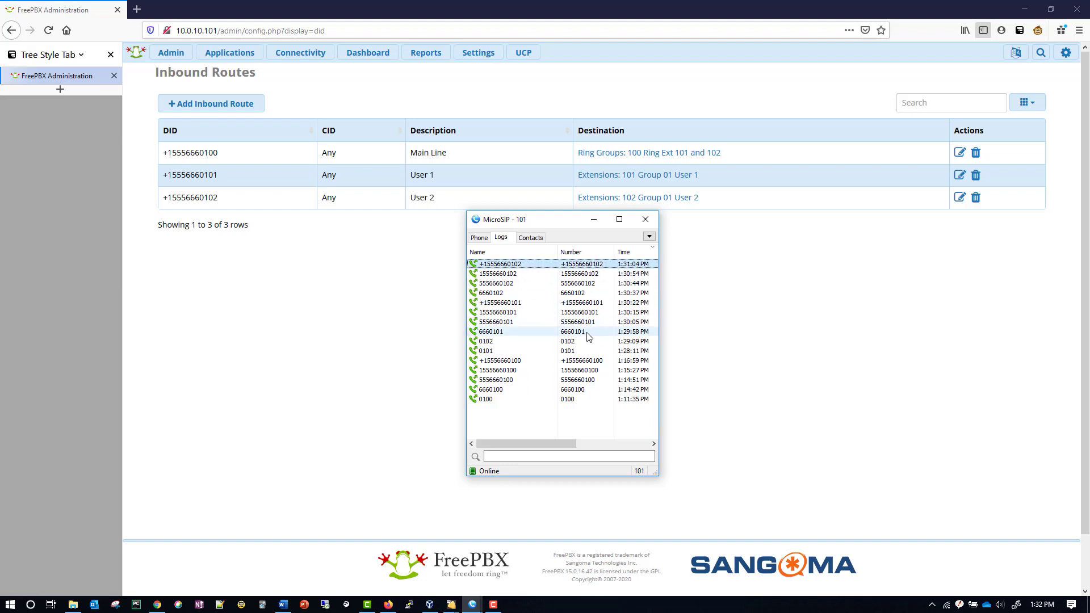